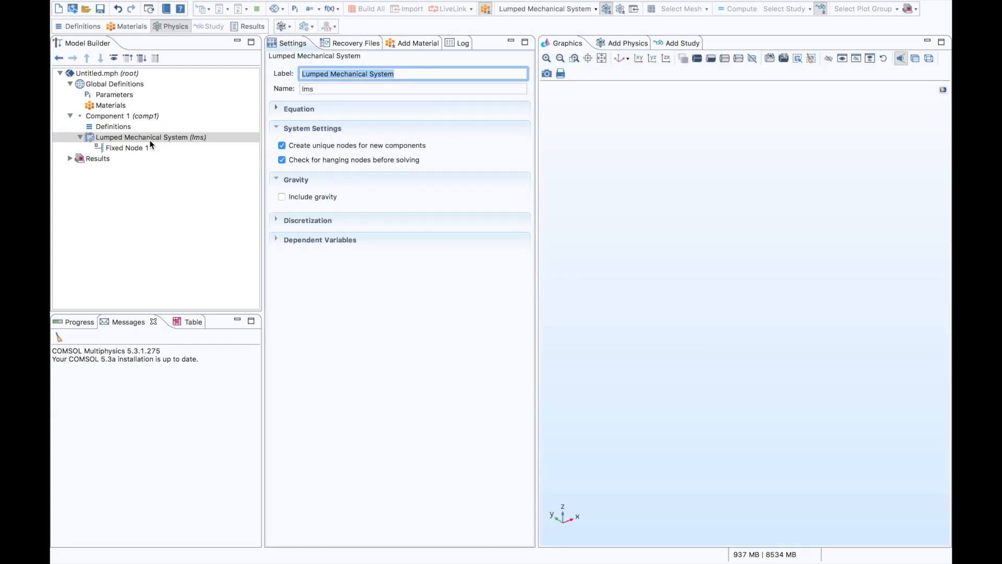
Switch to Keynote, enlarge the two-mass car and wheel diagram to check its node numbering, and return to COMSOL
key("super+Tab")
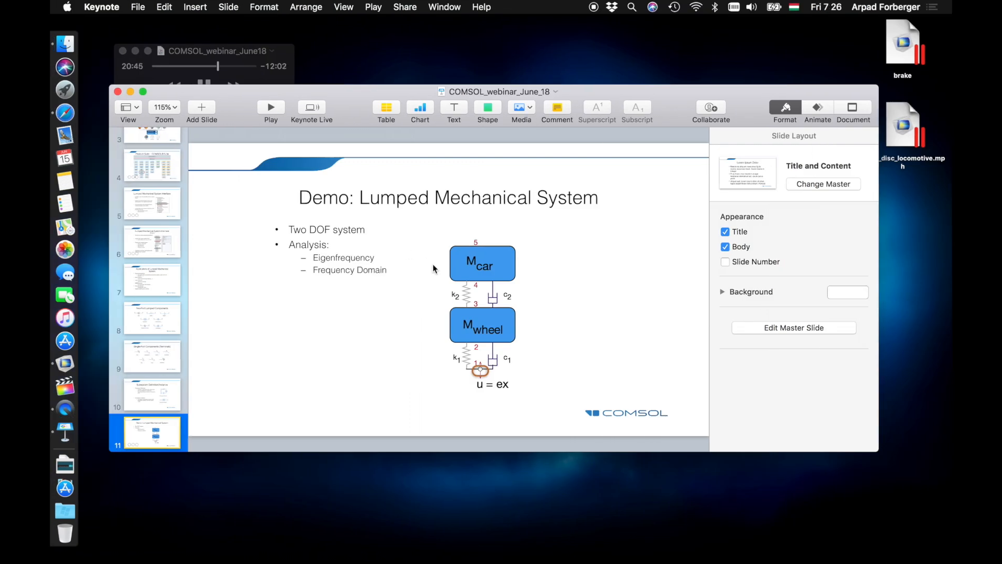
scroll(433, 267, "up", 5)
scroll(432, 261, "up", 3)
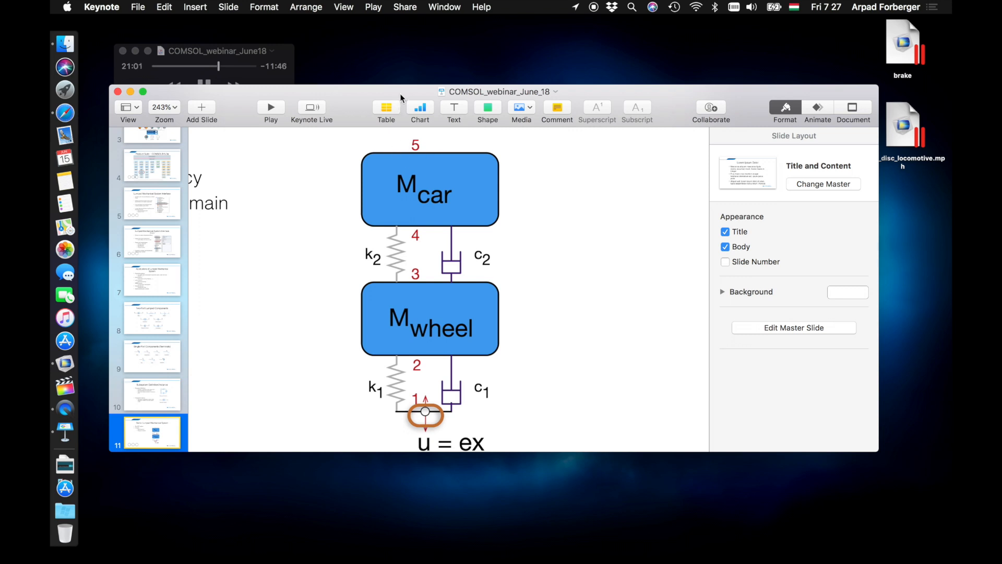
left_click_drag(401, 96, 393, 43)
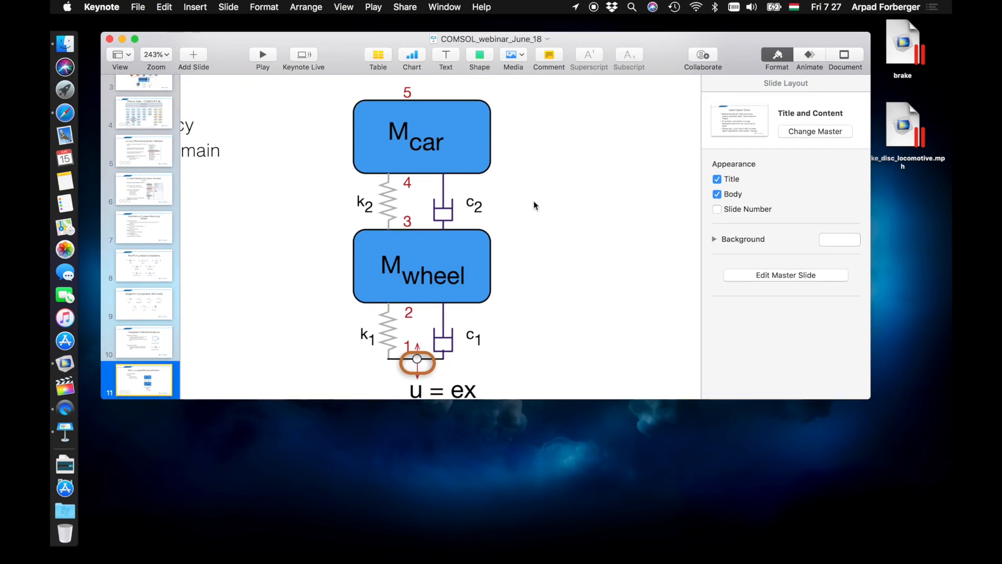
key("super+Tab")
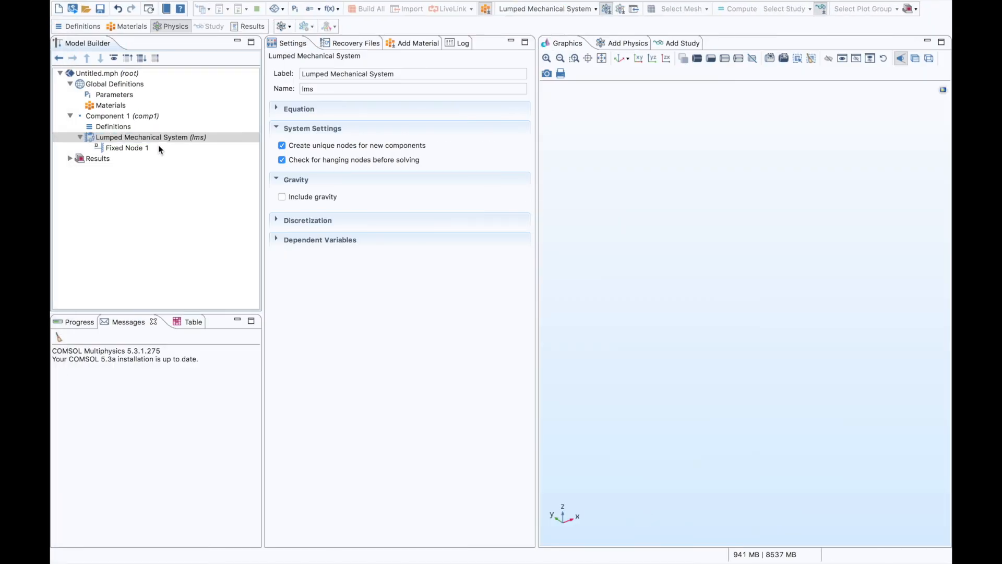
Disable the Fixed Node 1 feature of the Lumped Mechanical System
left_click(155, 148)
right_click(153, 148)
mouse_move(179, 154)
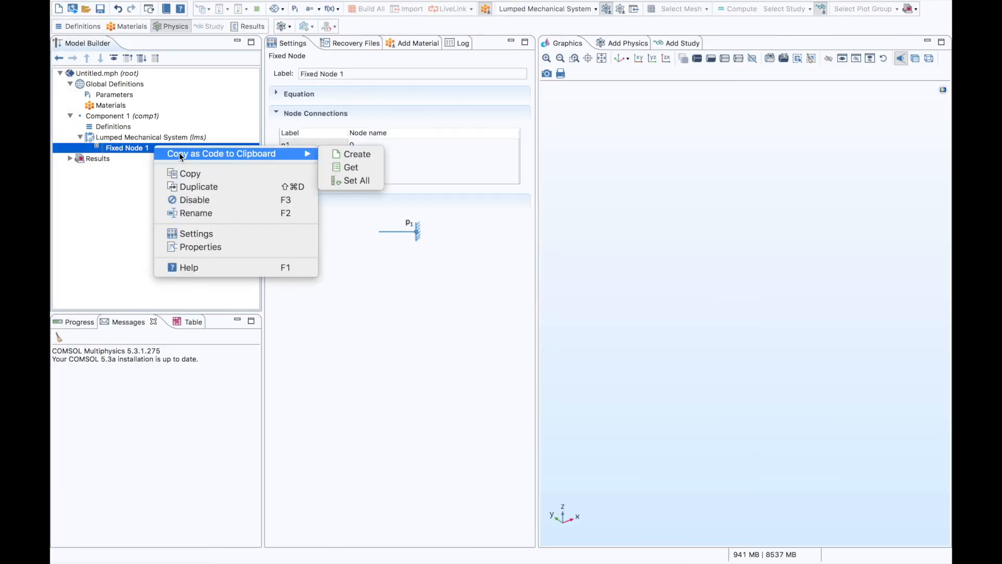
left_click(242, 199)
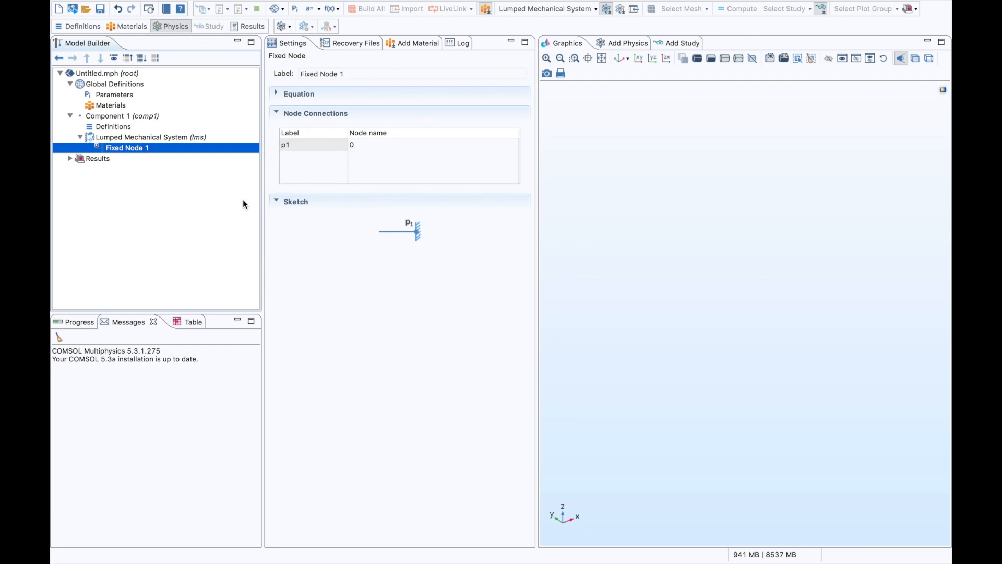
Add a Mass to the Lumped Mechanical System and connect p1 to node 4 and p2 to node 5
right_click(184, 138)
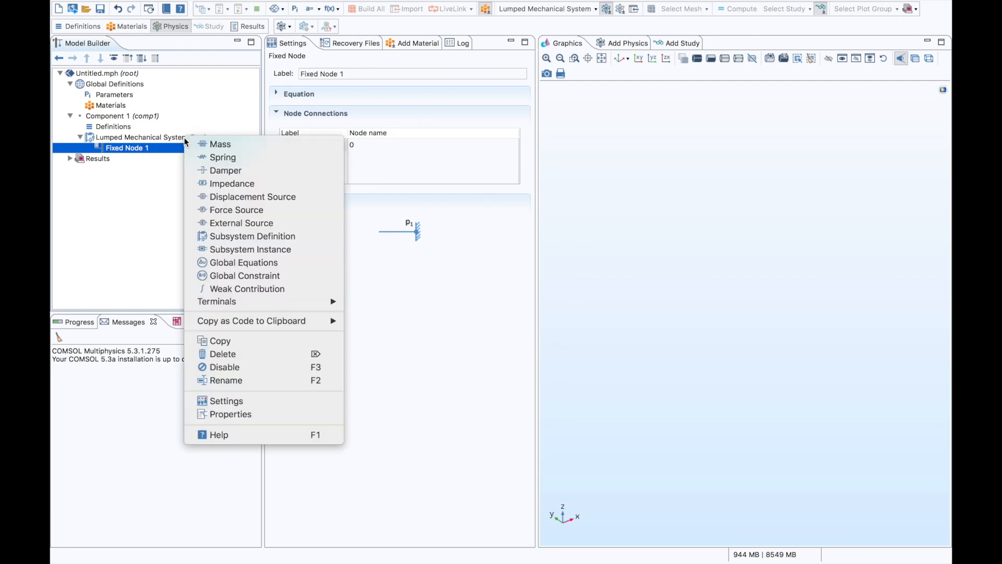
left_click(311, 147)
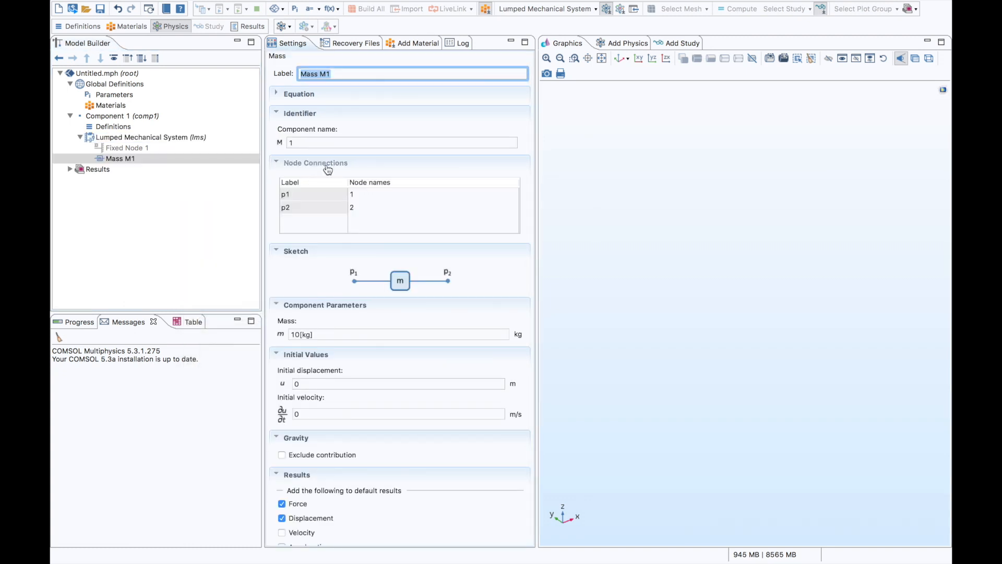
left_click(364, 195)
key("super+Tab")
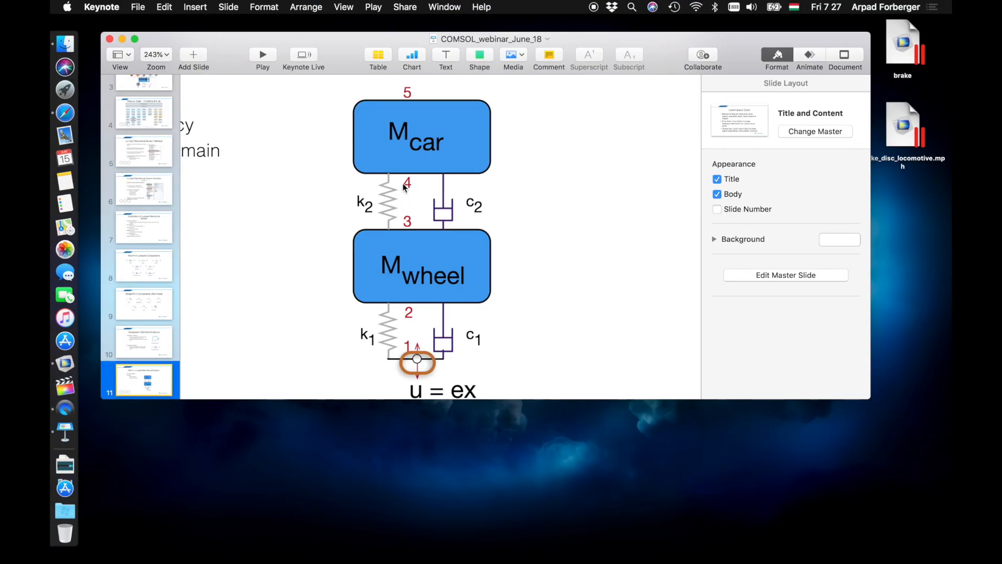
key("super+Tab")
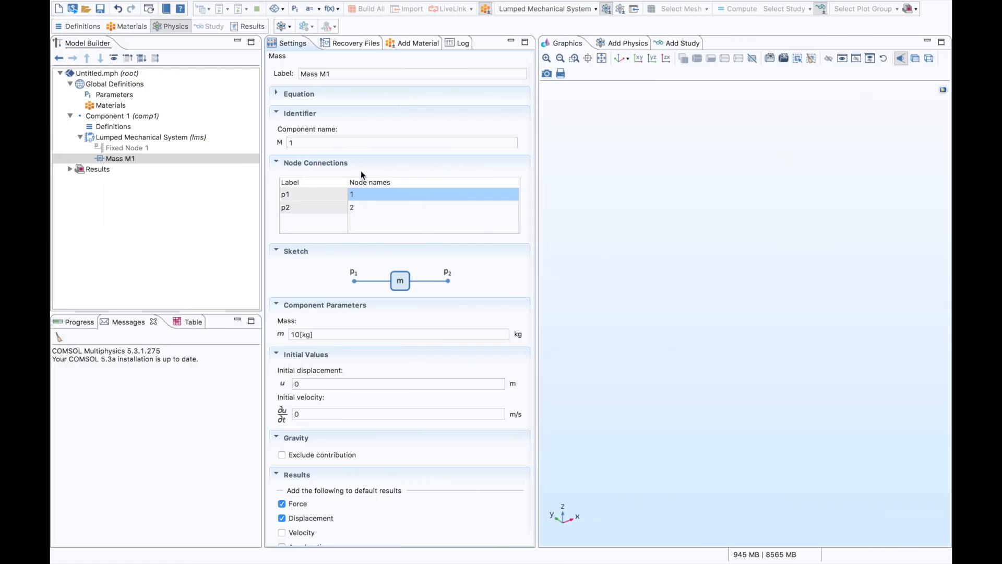
type("4")
key("Return")
type("5")
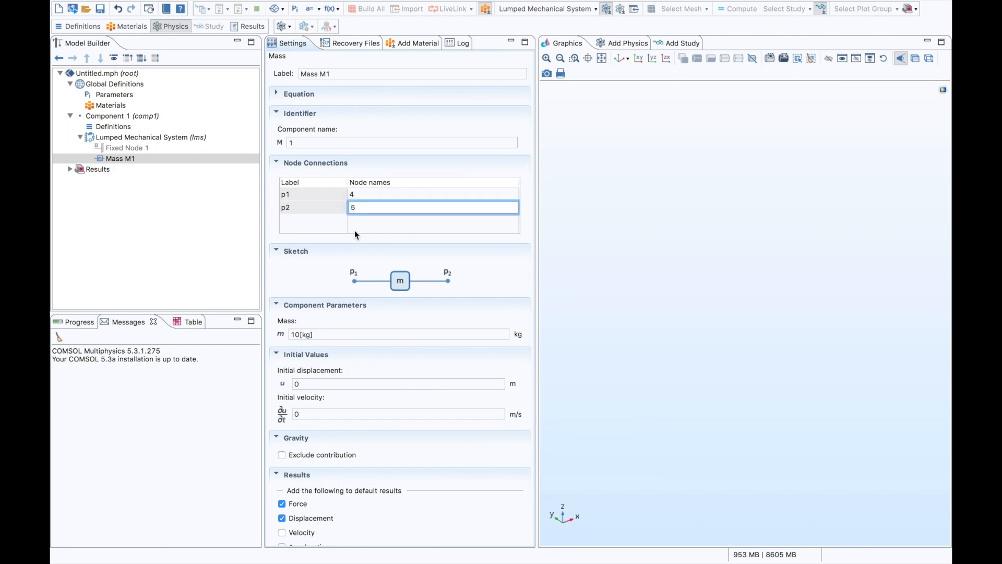
Set the mass of Mass M1 to 500 kg and include velocity and acceleration in its default results
left_click_drag(293, 334, 268, 338)
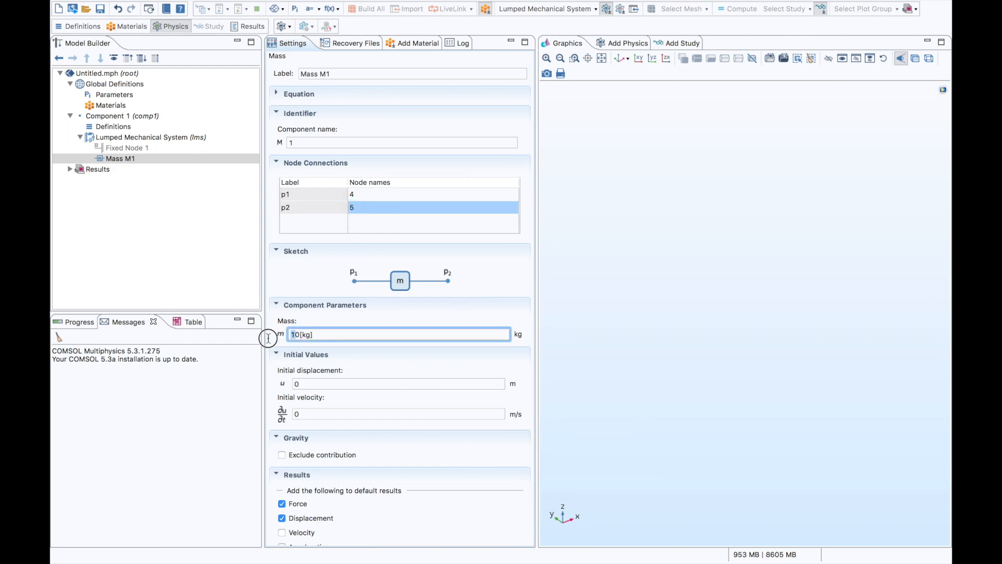
type("50")
scroll(276, 373, "down", 1)
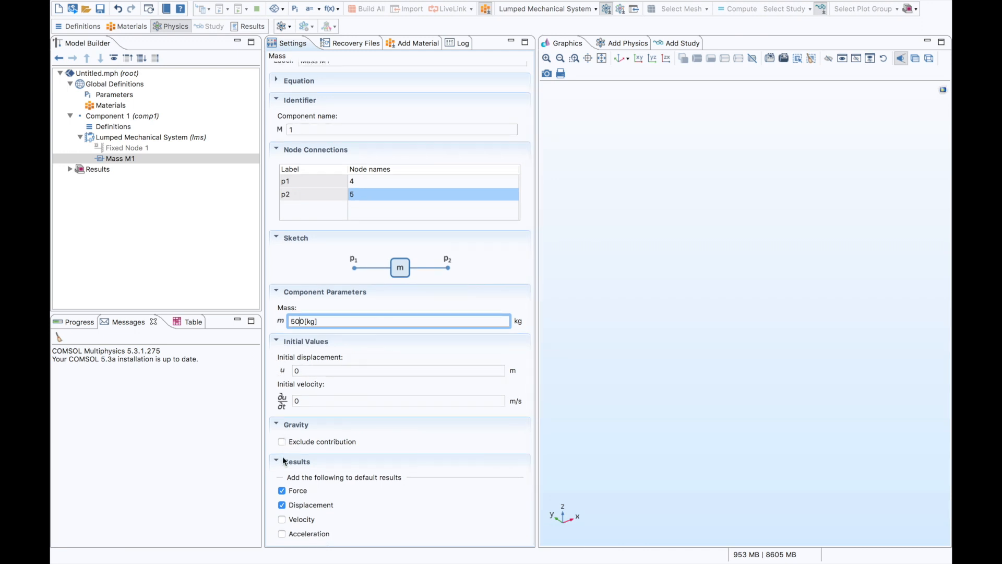
left_click(284, 534)
Add a Spring to the Lumped Mechanical System connecting p1 to node 3 and p2 to node 4
right_click(192, 137)
left_click(238, 155)
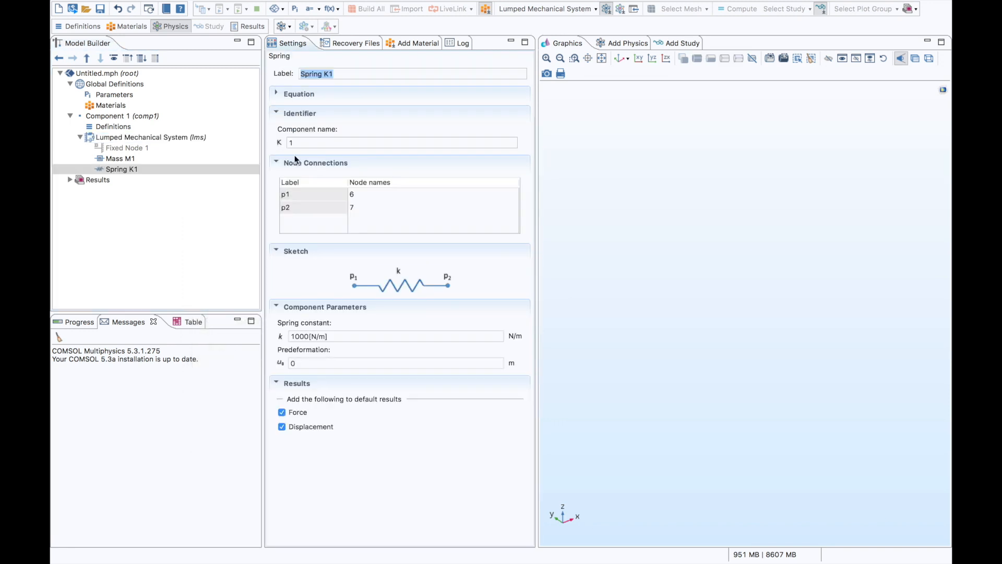
left_click(365, 195)
type("3")
key("Return")
type("4")
Set the spring constant of Spring K1 to 150000 N/m
left_click(307, 336)
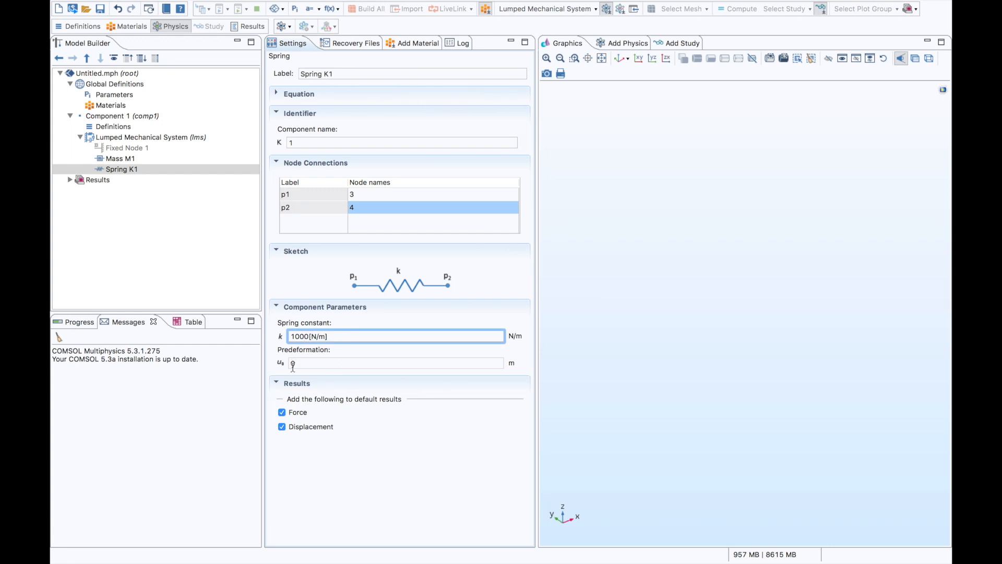
key("BackSpace")
type("50")
key("BackSpace")
key("Right")
type("00")
key("Right")
key("Right")
key("Right")
key("Tab")
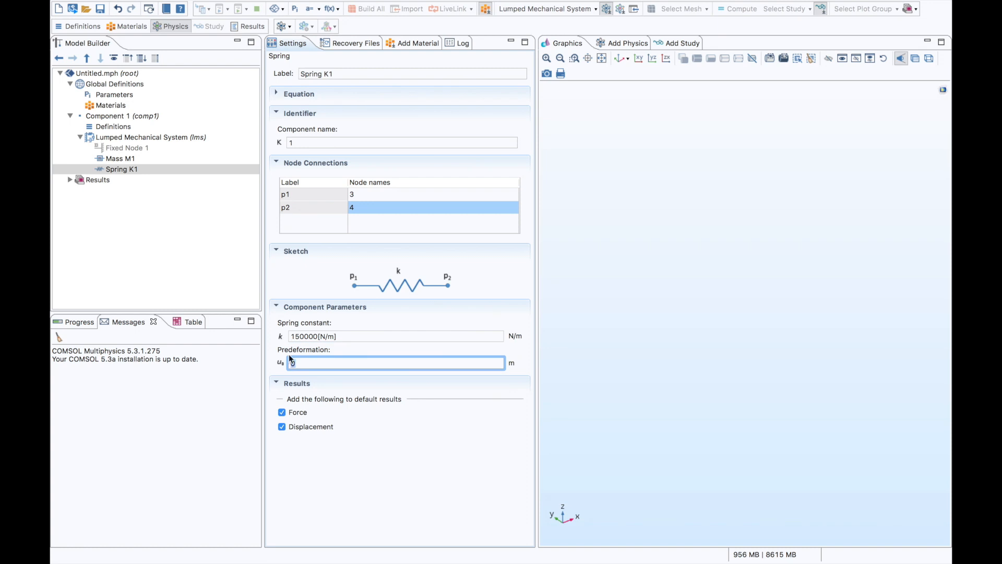
Add a Damper to the Lumped Mechanical System connecting p1 to node 3 and p2 to node 4
right_click(173, 135)
key("Escape")
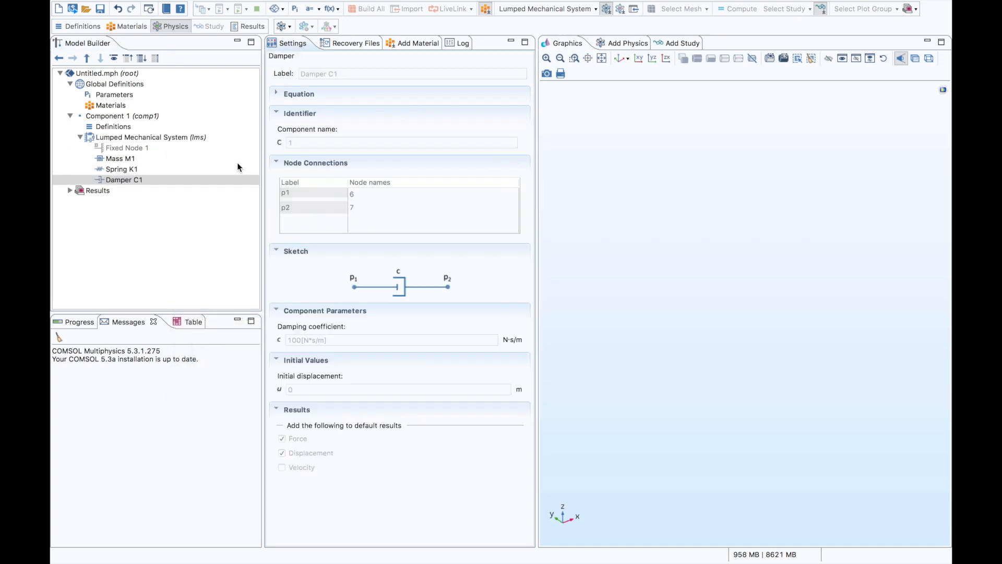
key("super+Tab")
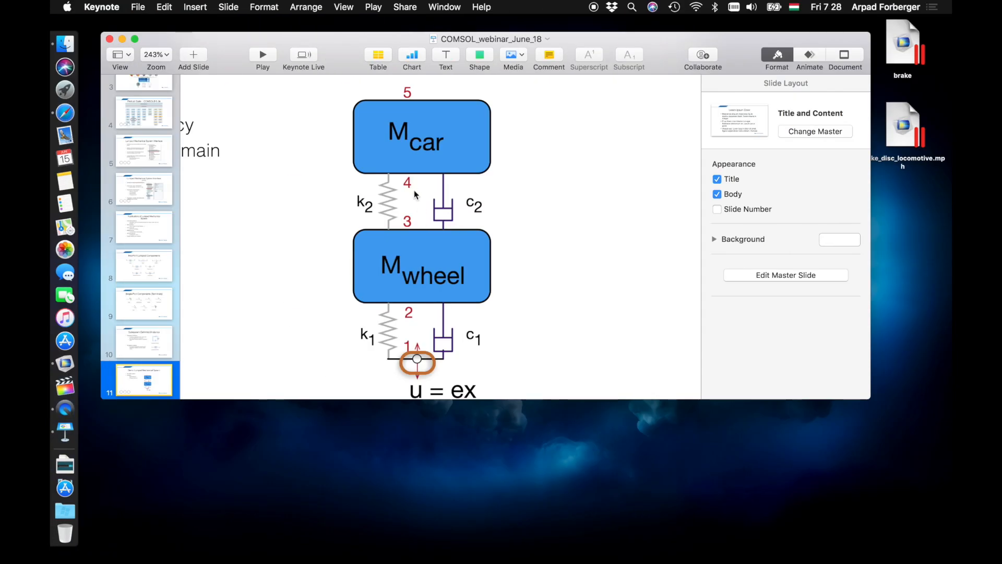
key("super+Tab")
left_click(377, 193)
left_click(377, 193)
type("3")
key("Return")
type("4")
Set the damping coefficient of Damper C1 to 3000 N·s/m
left_click(293, 339)
double_click(293, 339)
type("3000")
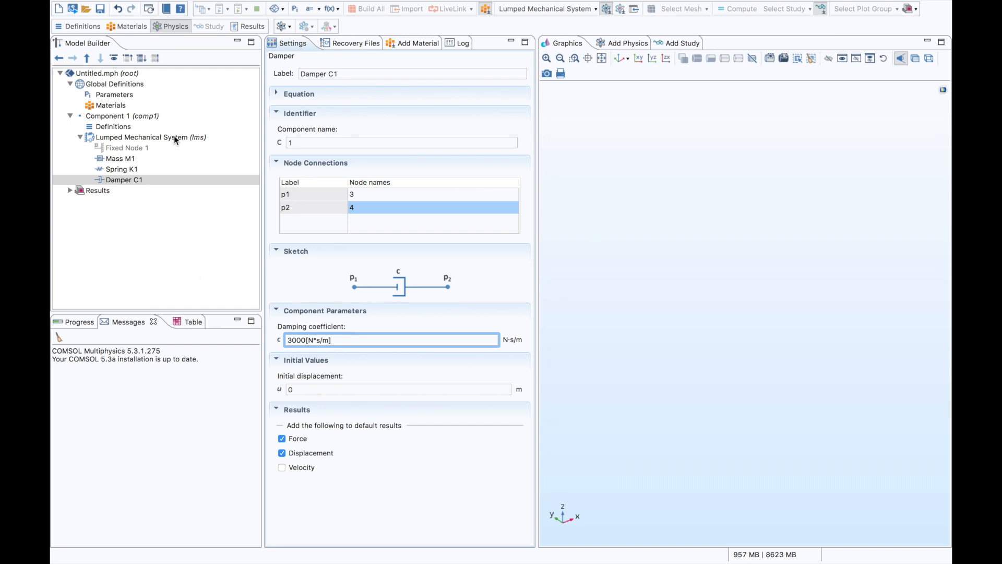
key("Tab")
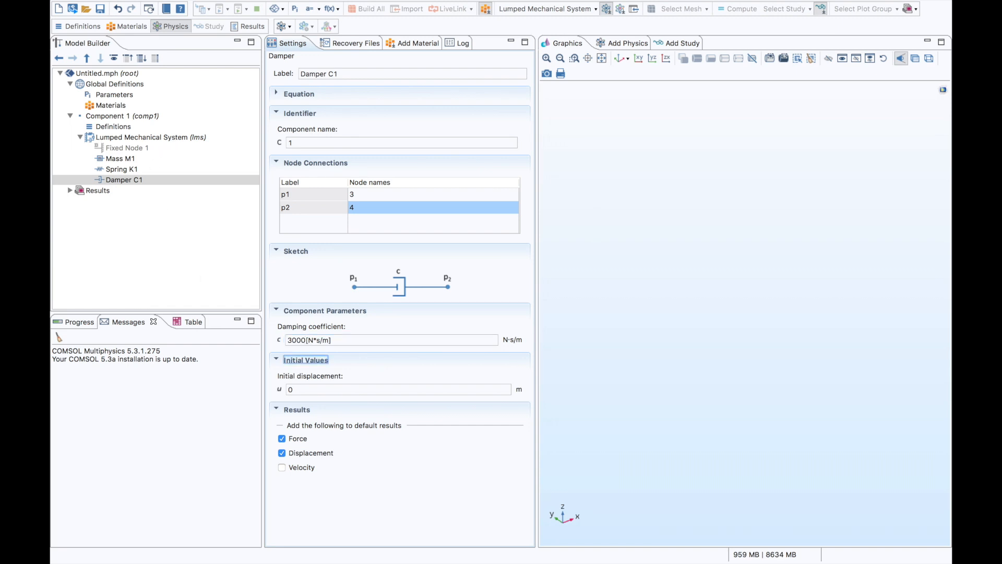
Add a second Mass of 30 kg between nodes 2 and 3, with velocity and acceleration included in its default results
right_click(179, 136)
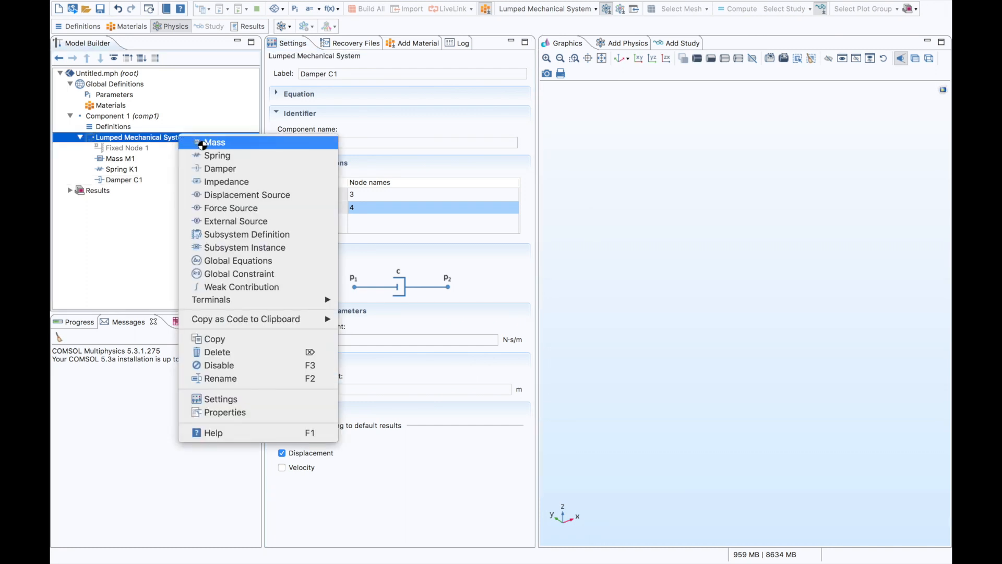
left_click(199, 140)
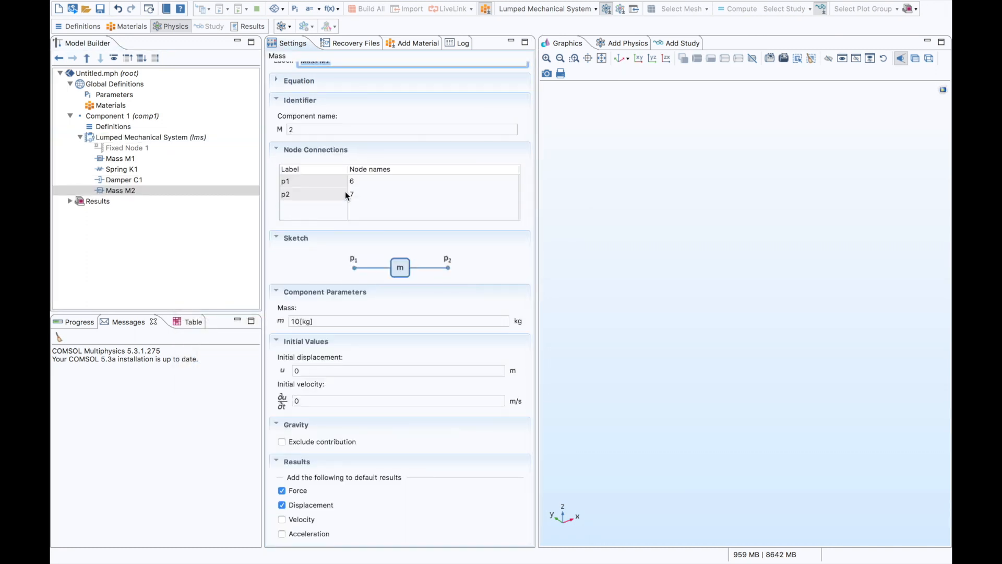
key("super+Tab")
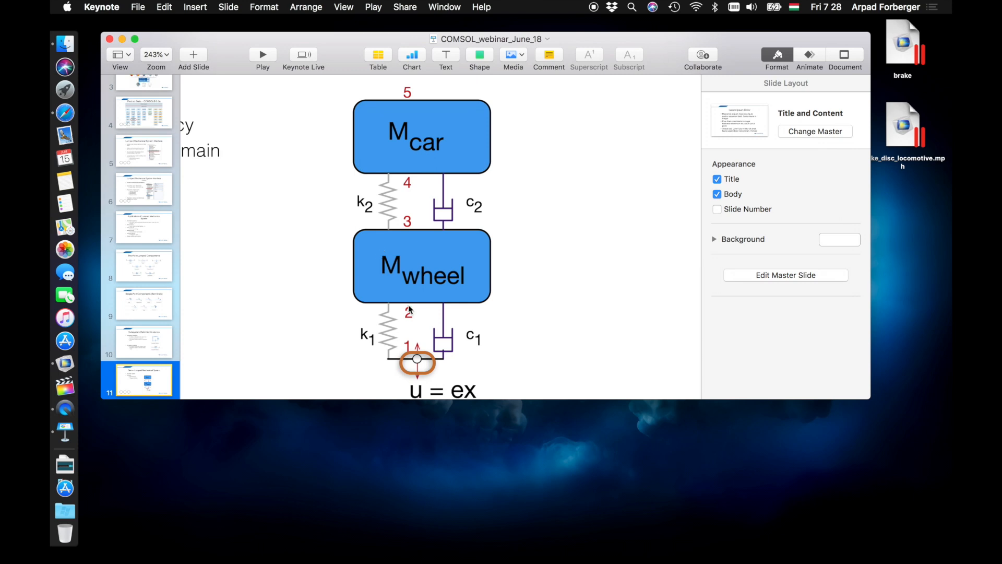
key("super+Tab")
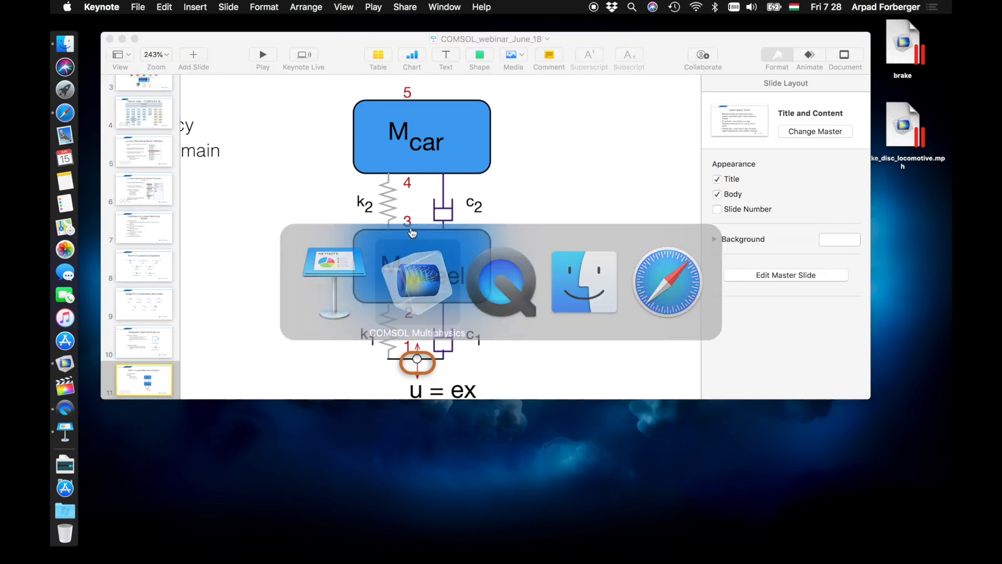
double_click(368, 177)
type("2")
key("Return")
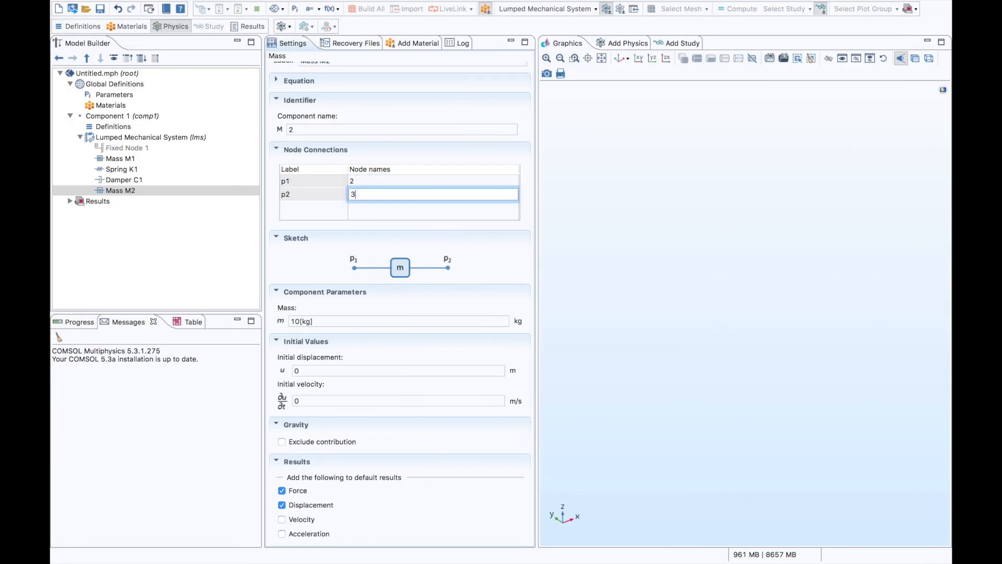
type("3")
left_click(267, 320)
type("3")
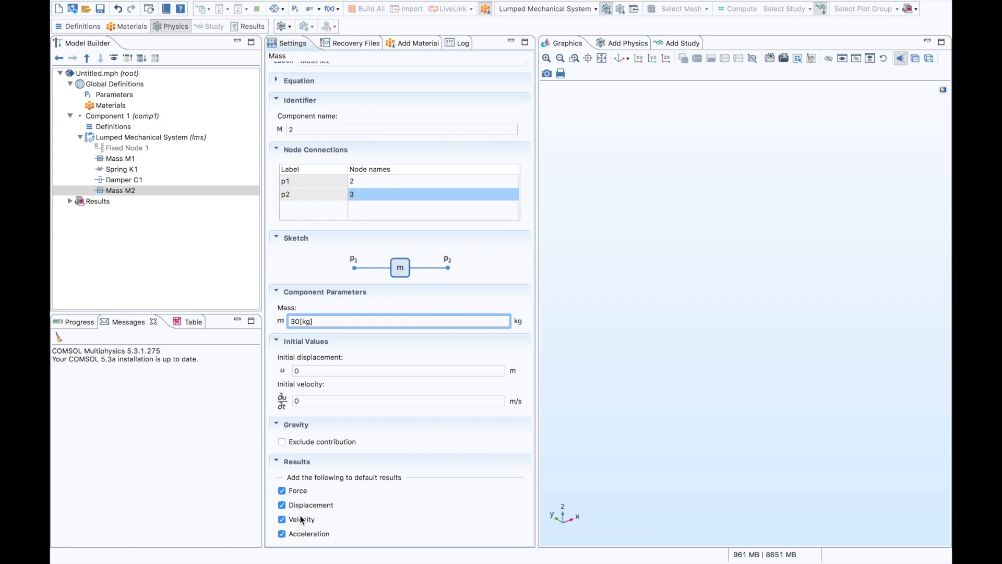
Add a second Spring connecting p1 to node 1 and p2 to node 2
right_click(167, 137)
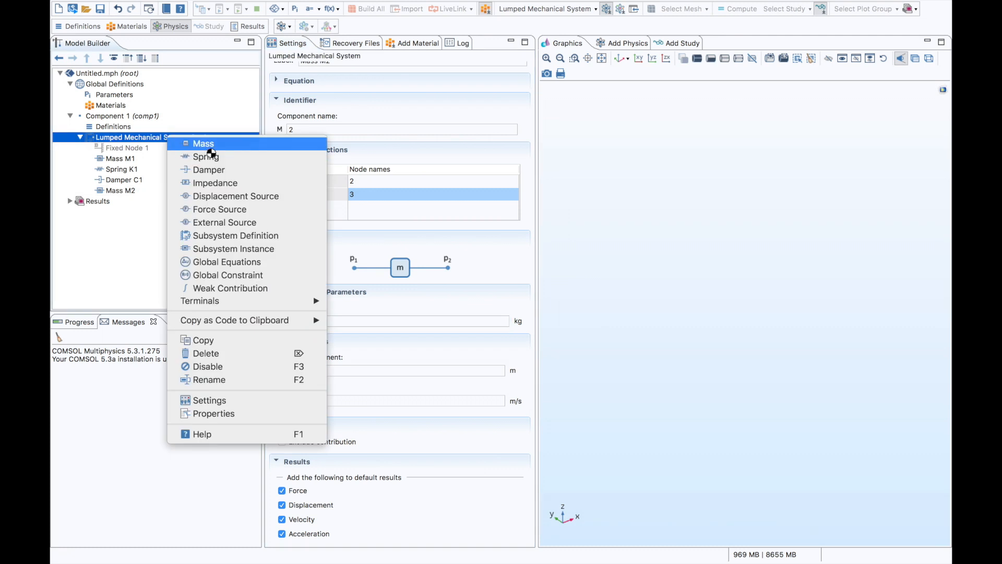
left_click(207, 156)
left_click(358, 193)
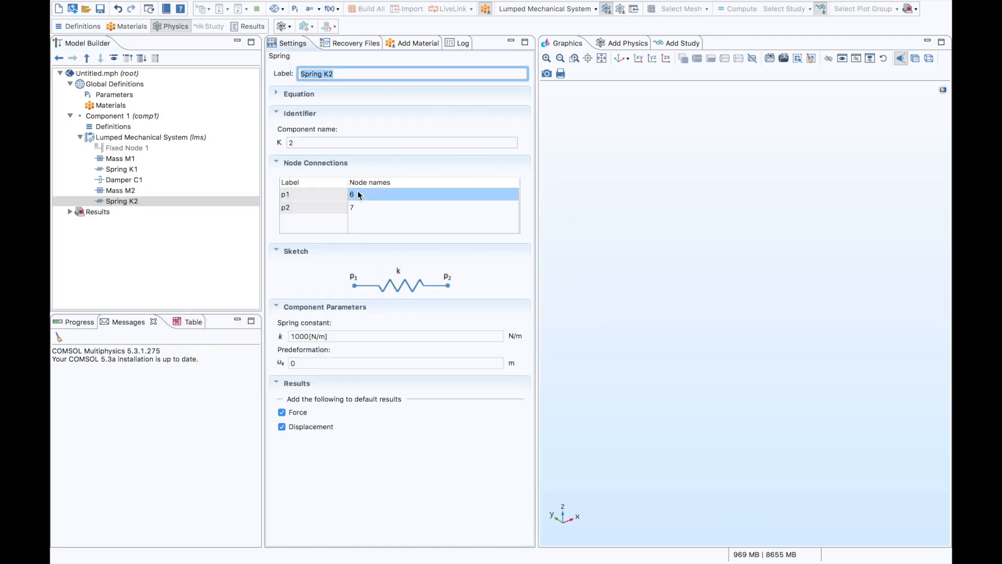
type("1")
key("Return")
type("2")
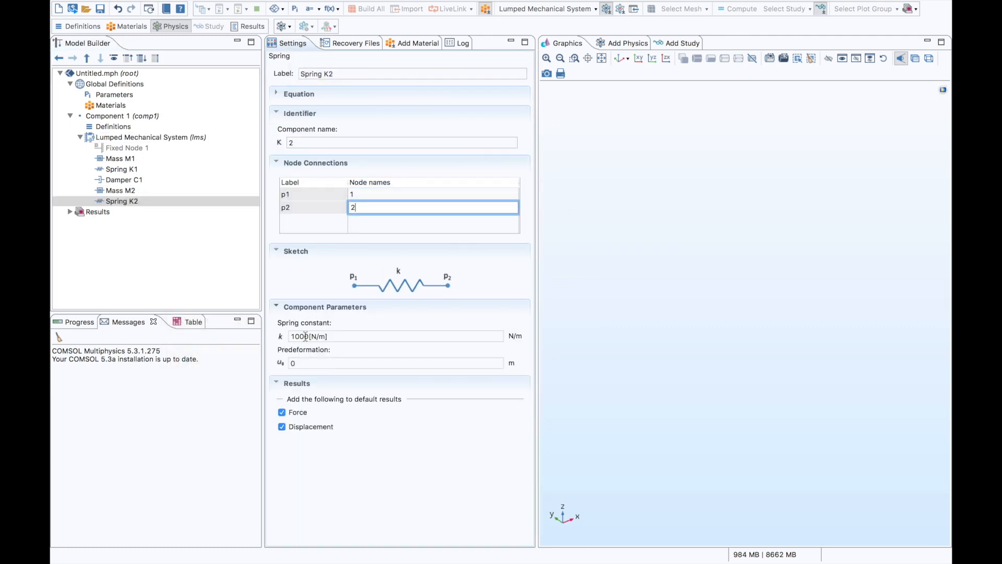
Set the spring constant of Spring K2 to 1500 N/m
left_click(306, 336)
key("BackSpace")
key("BackSpace")
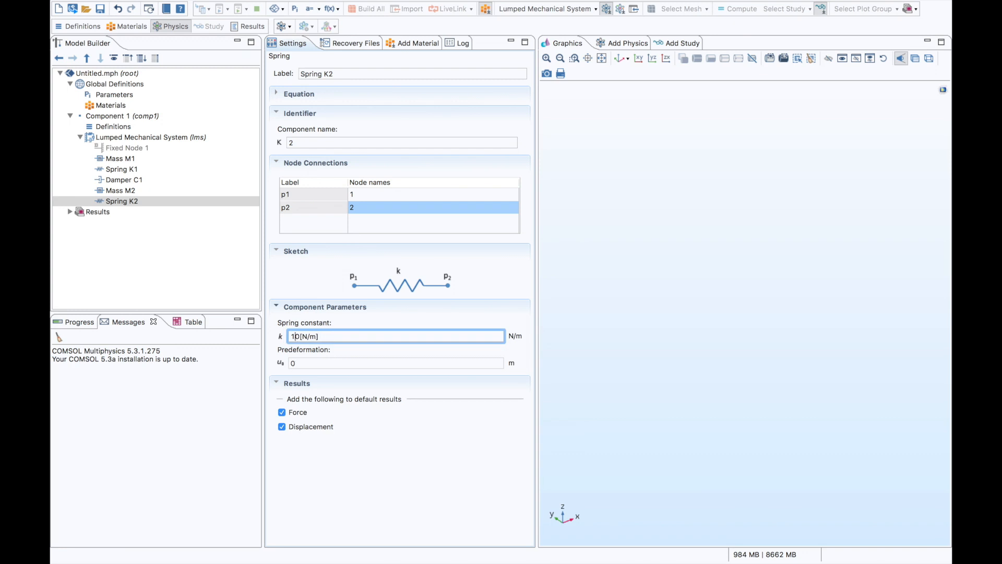
type("50")
Add a second Damper between nodes 1 and 2 with a damping coefficient of 300 N·s/m
right_click(158, 137)
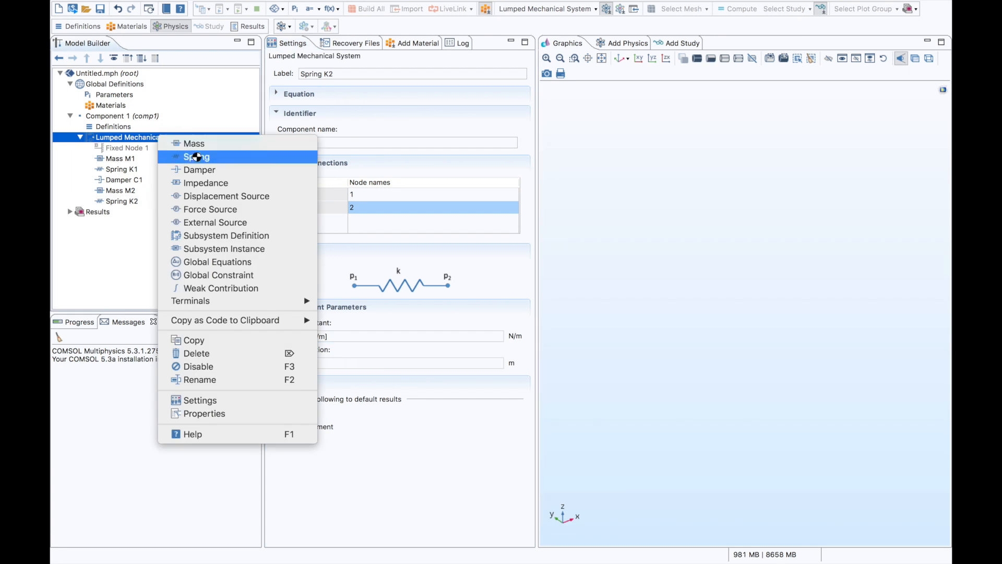
left_click(220, 170)
left_click(363, 196)
type("1")
key("Return")
type("2")
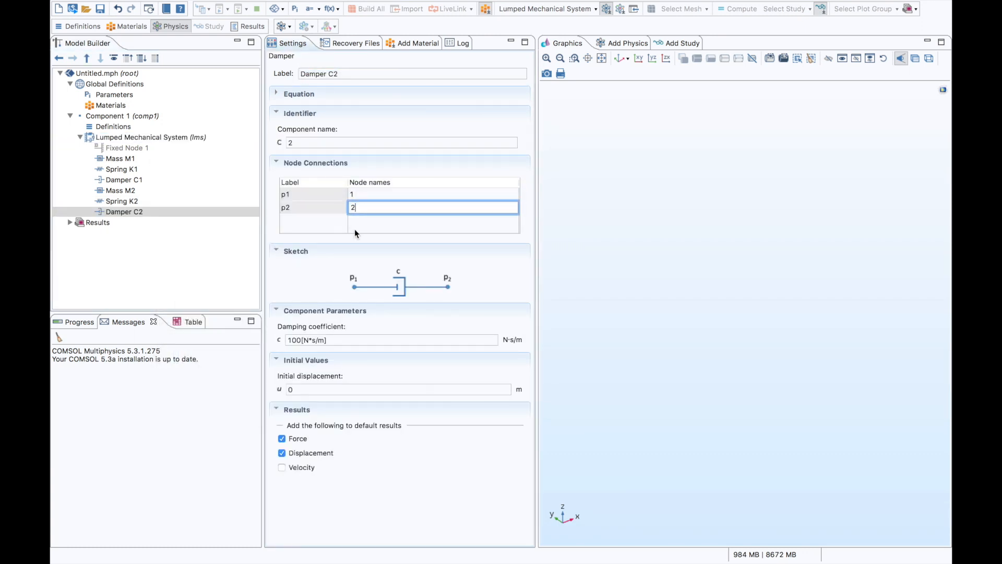
left_click(292, 340)
key("BackSpace")
type("3")
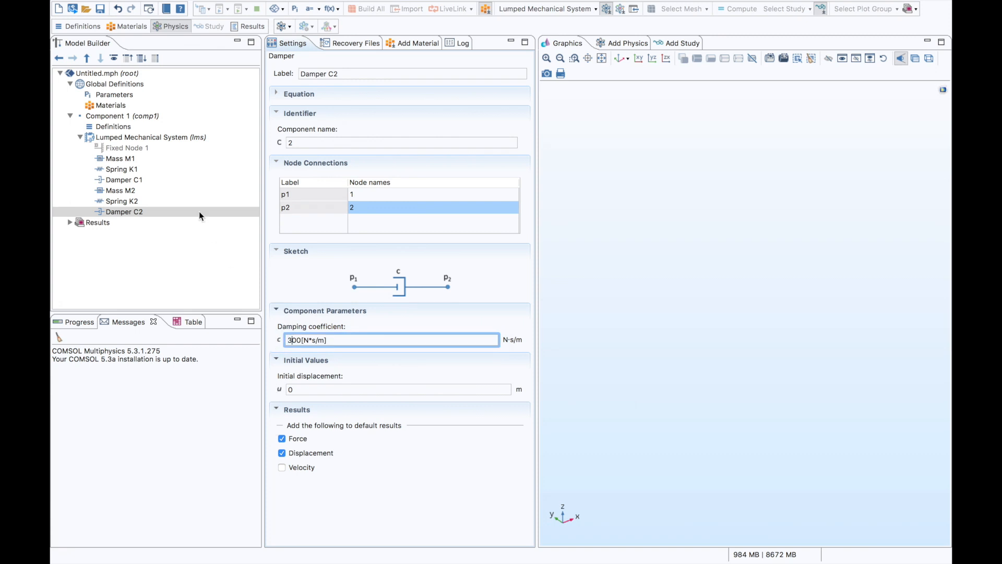
Check the mass values assigned to Mass M1 and Mass M2
left_click(134, 159)
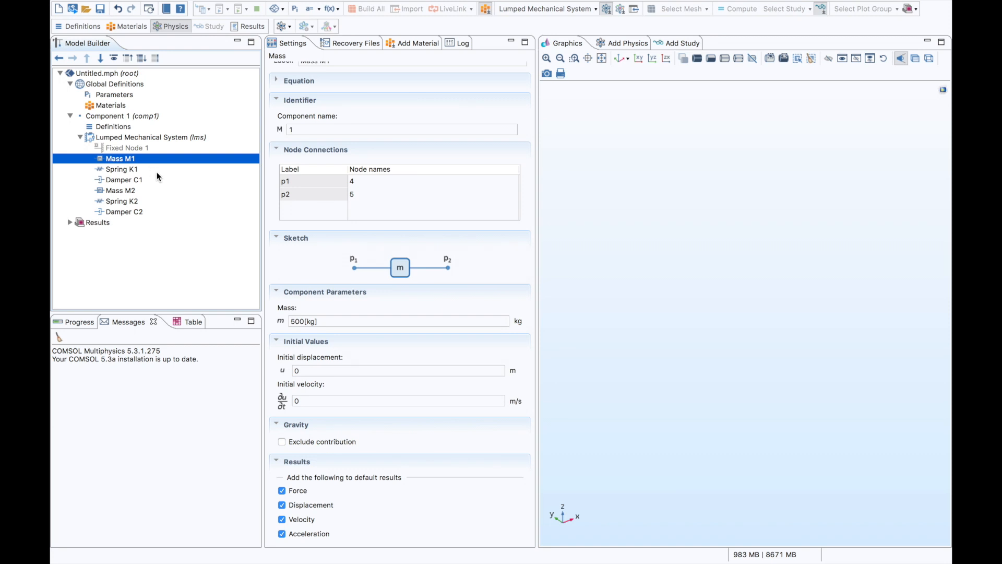
left_click_drag(325, 321, 244, 328)
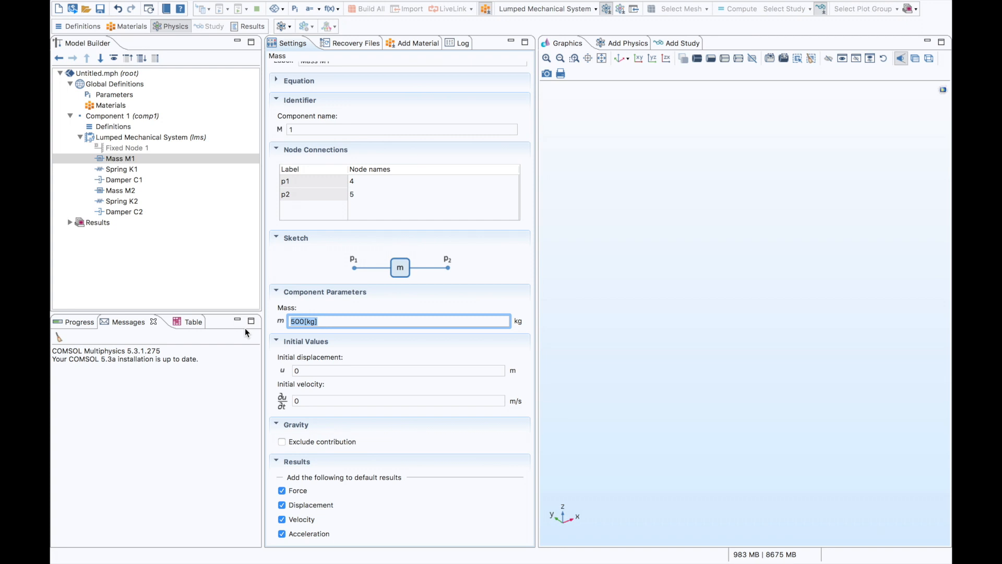
left_click(142, 190)
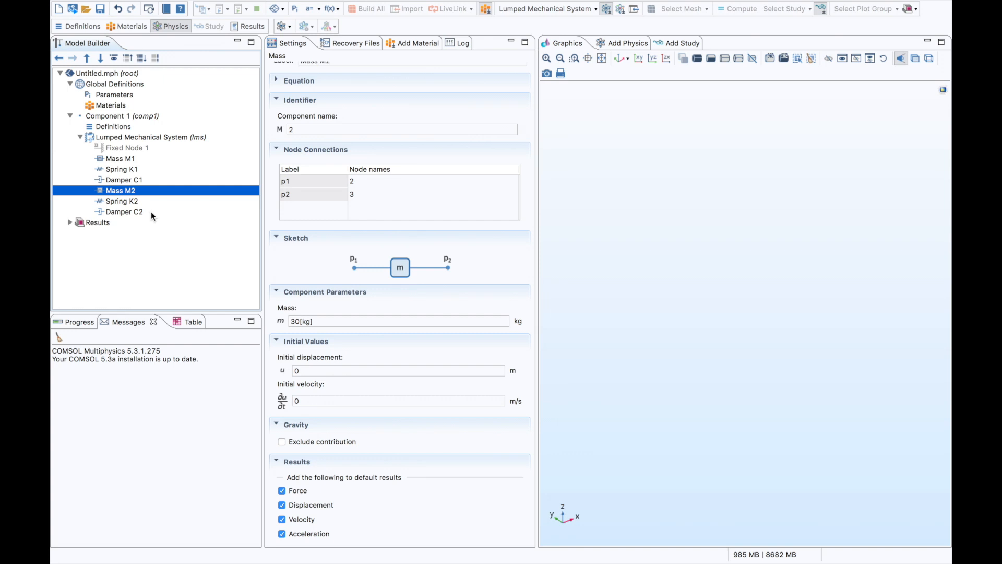
Add a Free Node terminal to the Lumped Mechanical System and connect its p1 to node 5
right_click(192, 136)
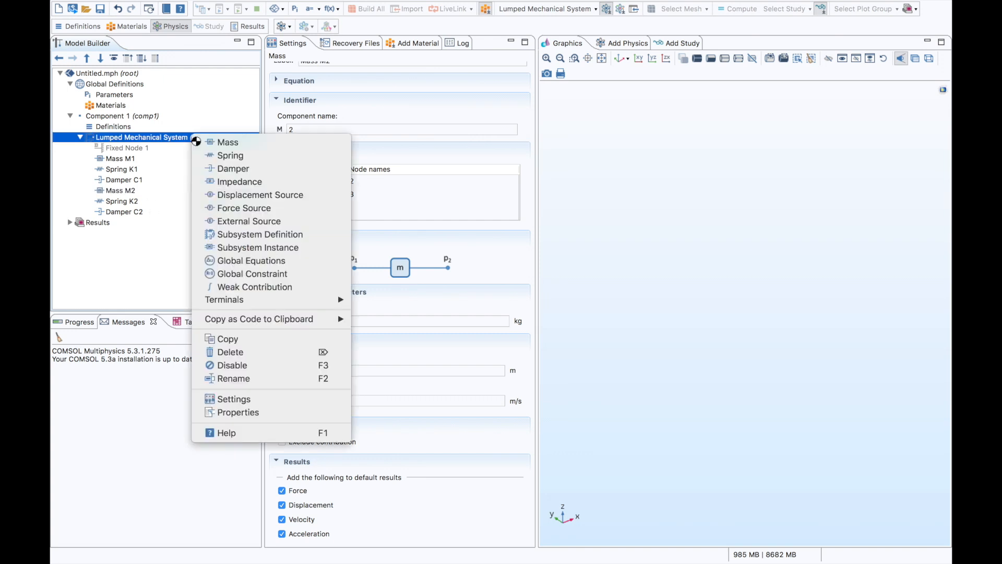
mouse_move(342, 304)
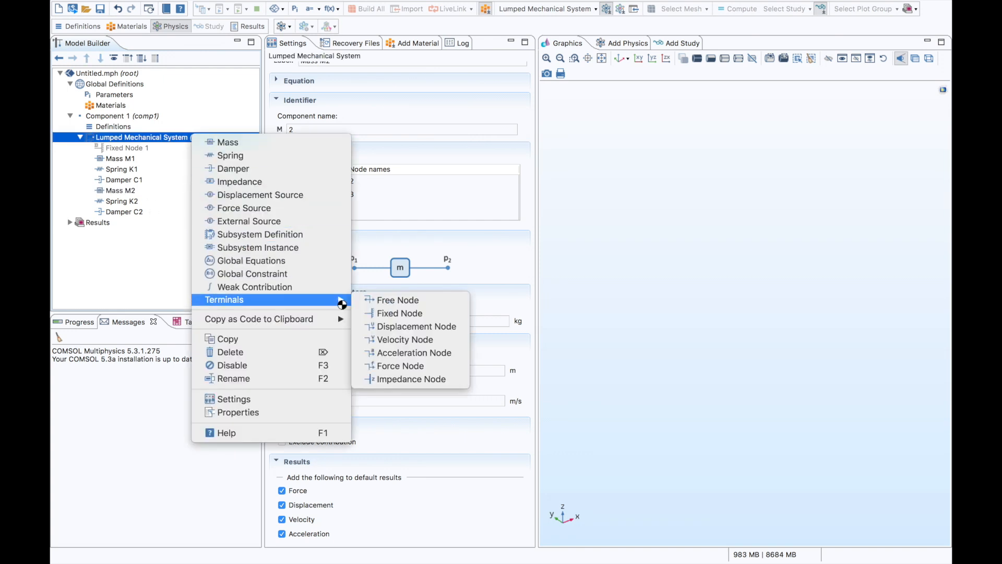
left_click(444, 301)
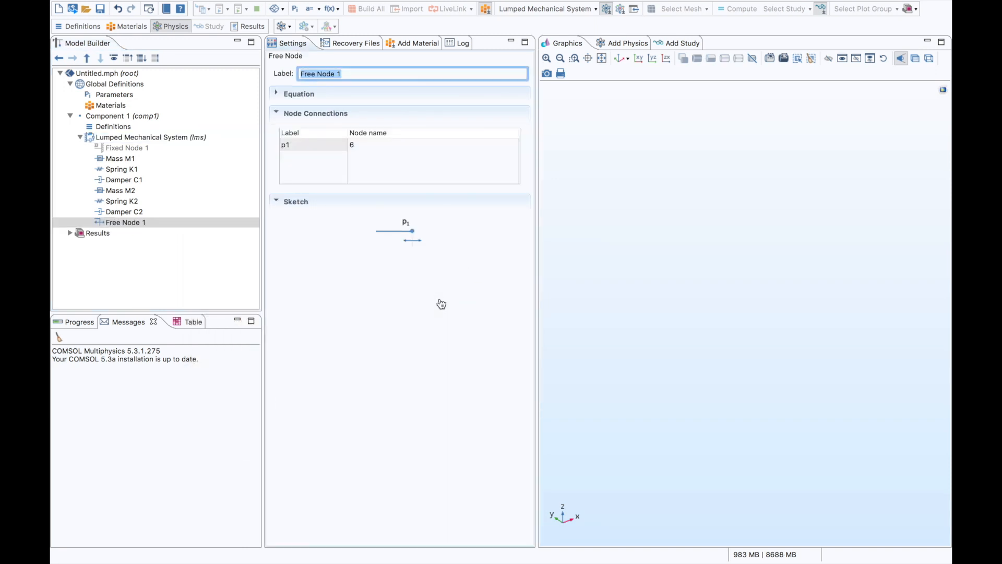
key("super+Tab")
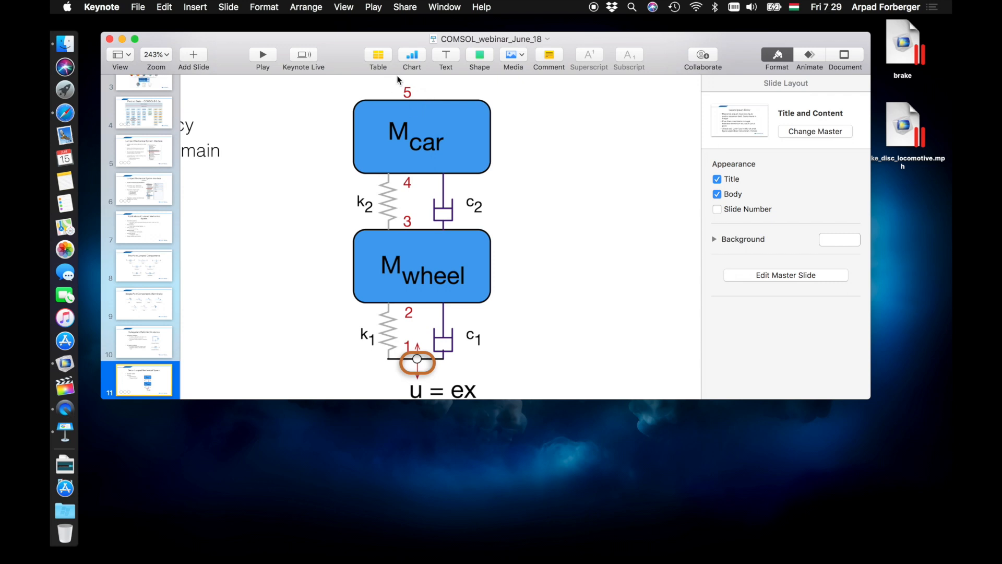
key("super+Tab")
left_click(360, 144)
type("5")
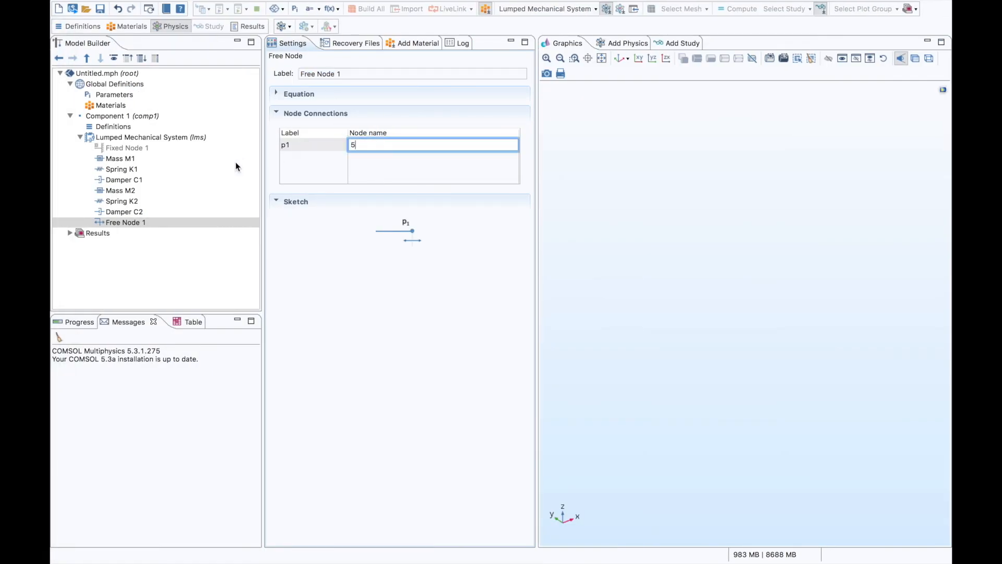
Add a Displacement Node terminal at node 1 with its displacement set to the expression ex
right_click(177, 136)
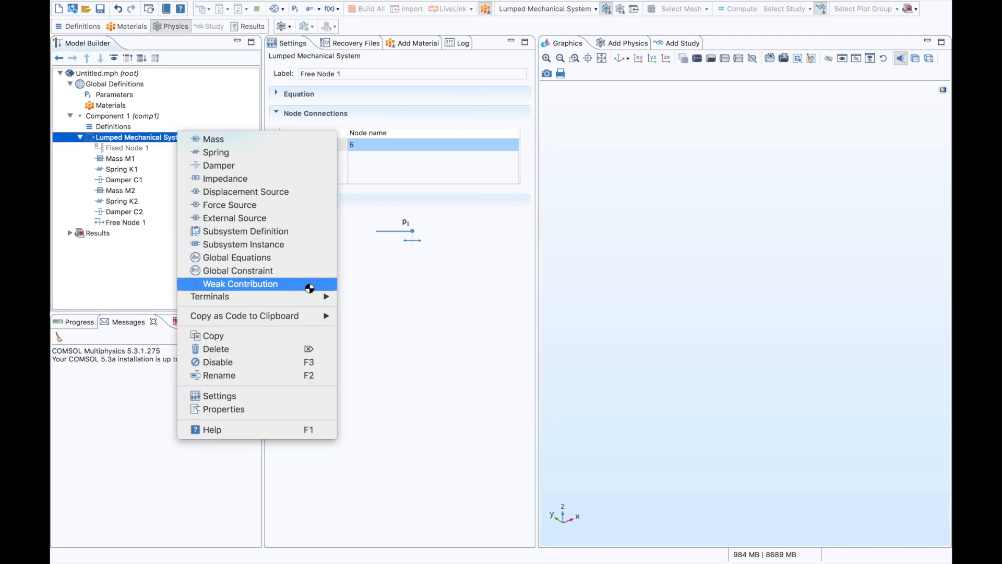
mouse_move(323, 295)
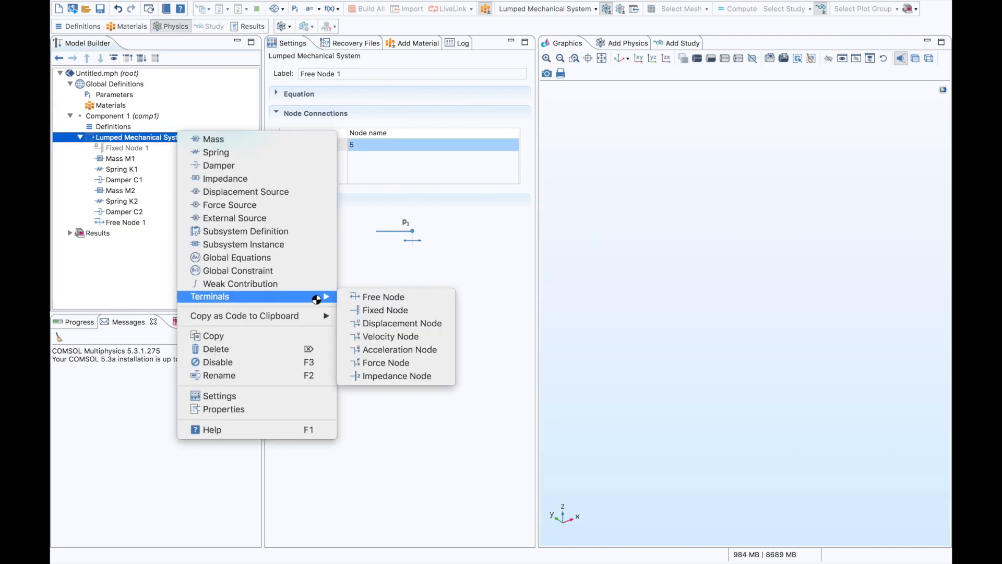
left_click(419, 323)
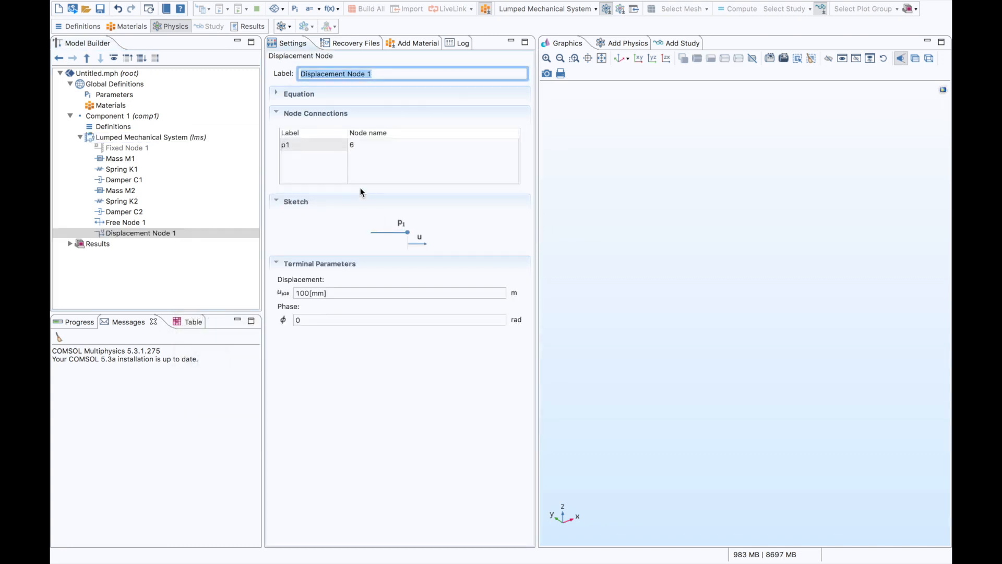
left_click(360, 148)
type("1")
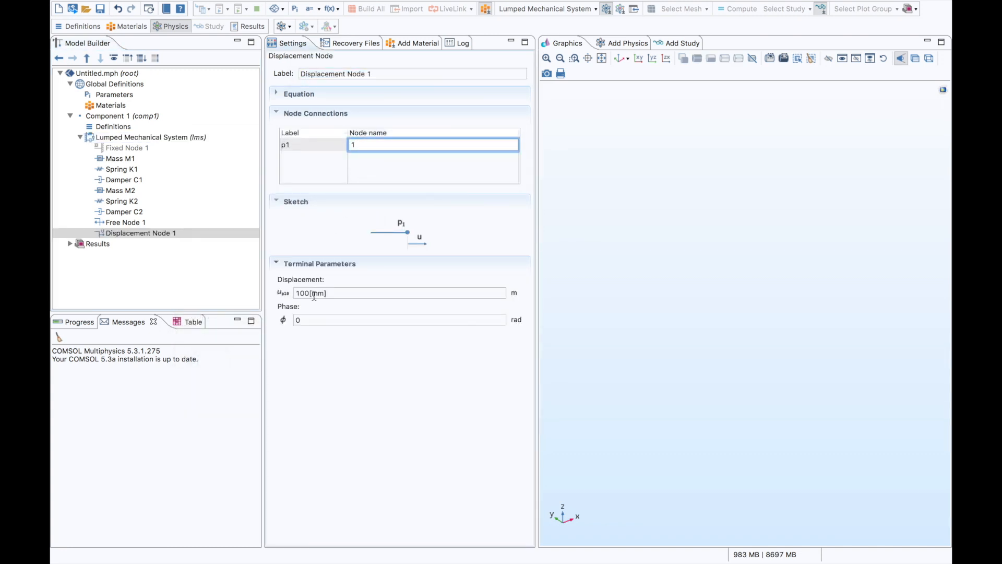
triple_click(331, 294)
type("ex")
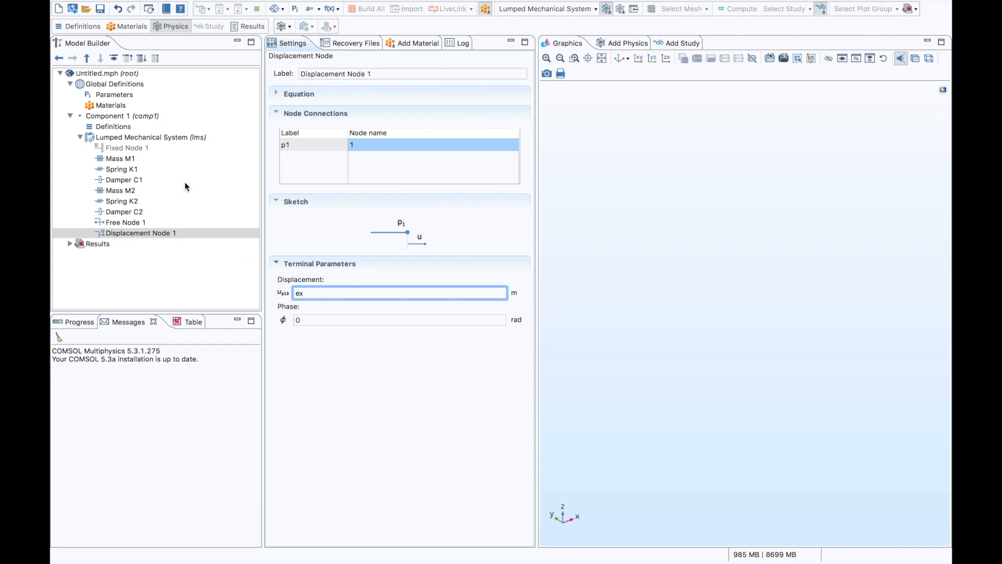
Define a global parameter ex with the expression 2[mm] and the description Excitation
left_click(136, 96)
left_click(296, 114)
type("ex")
key("Tab")
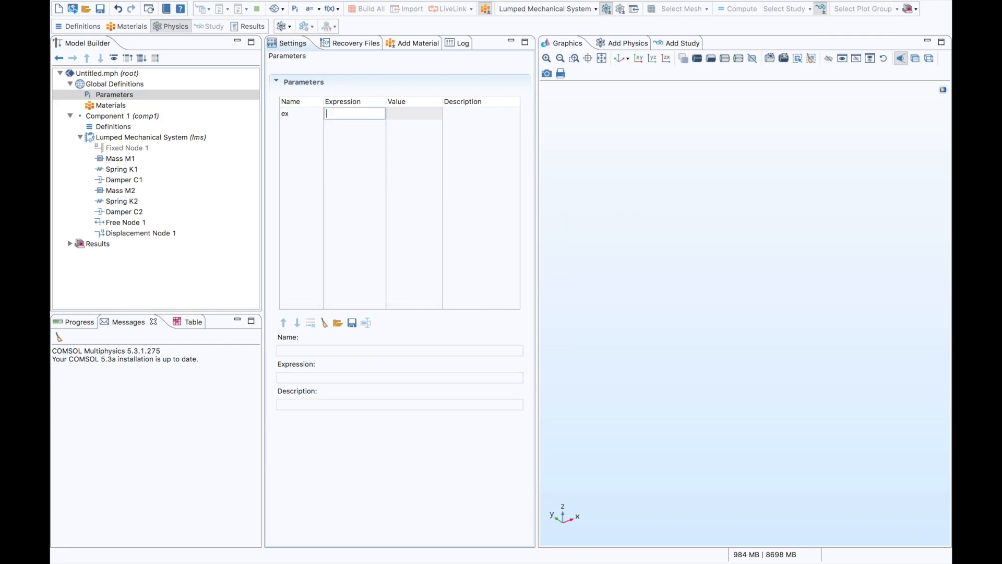
type("2[mm]")
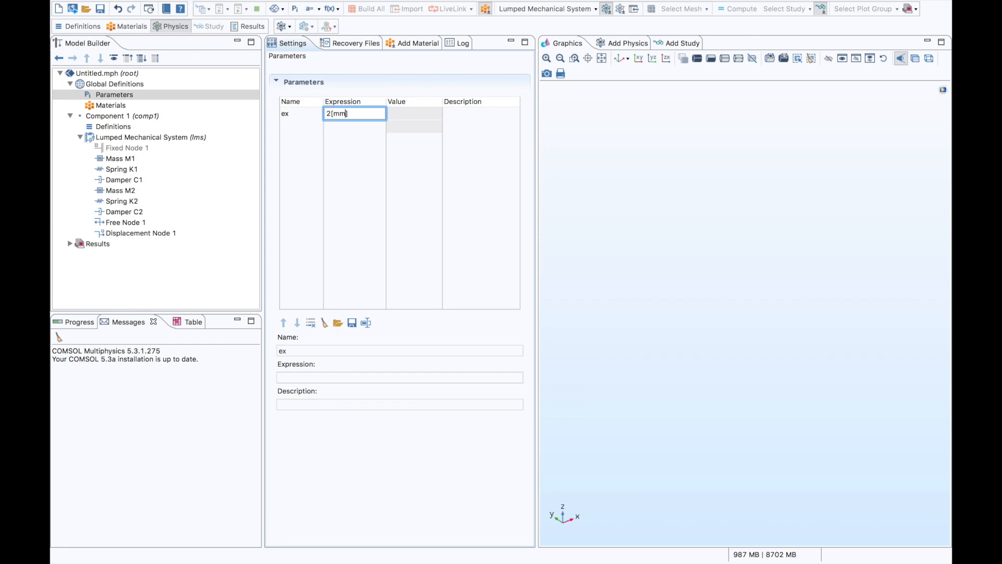
key("Tab")
type("Excitation")
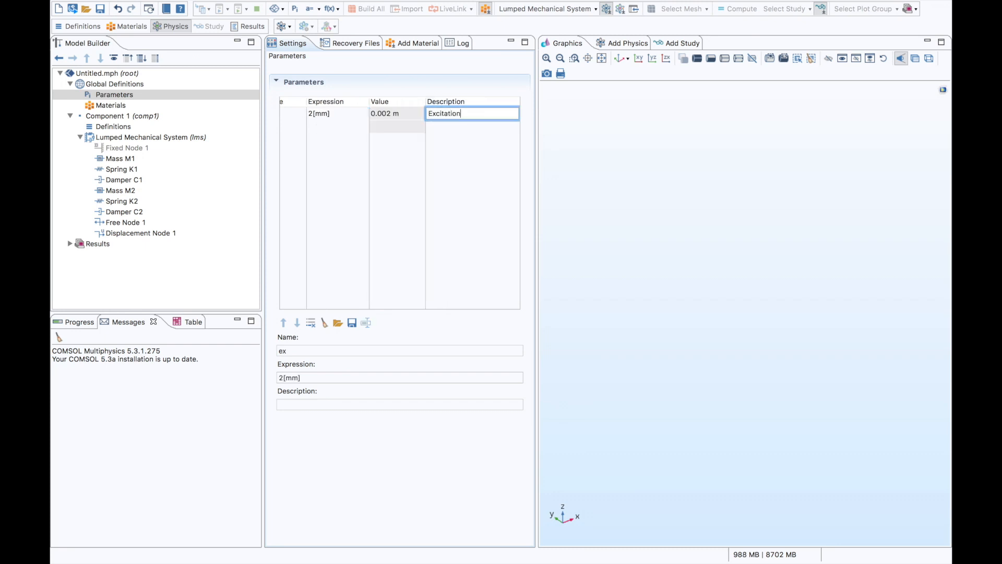
key("Tab")
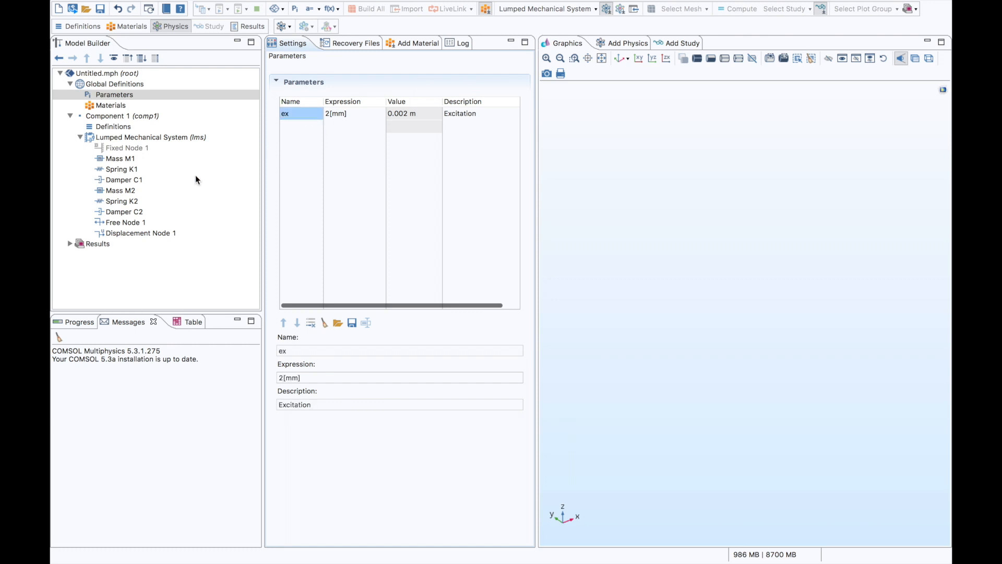
Add a preset Frequency Domain study to the model
left_click(79, 139)
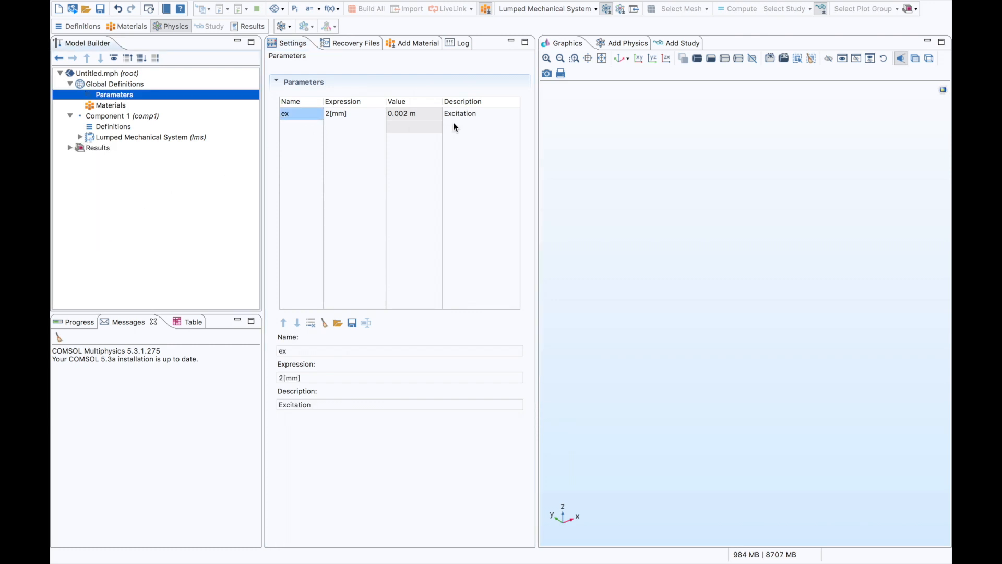
left_click(681, 43)
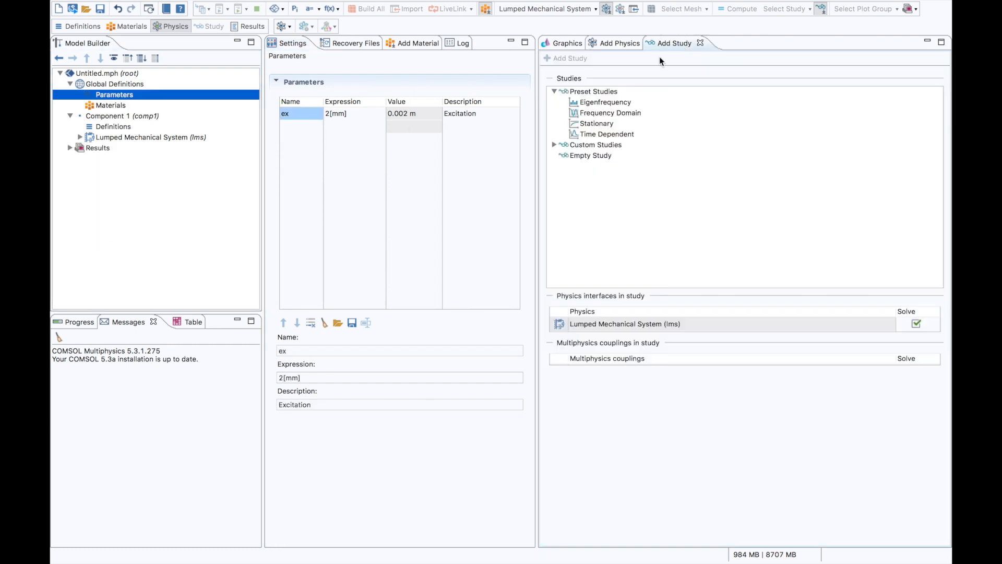
left_click(616, 114)
left_click(549, 59)
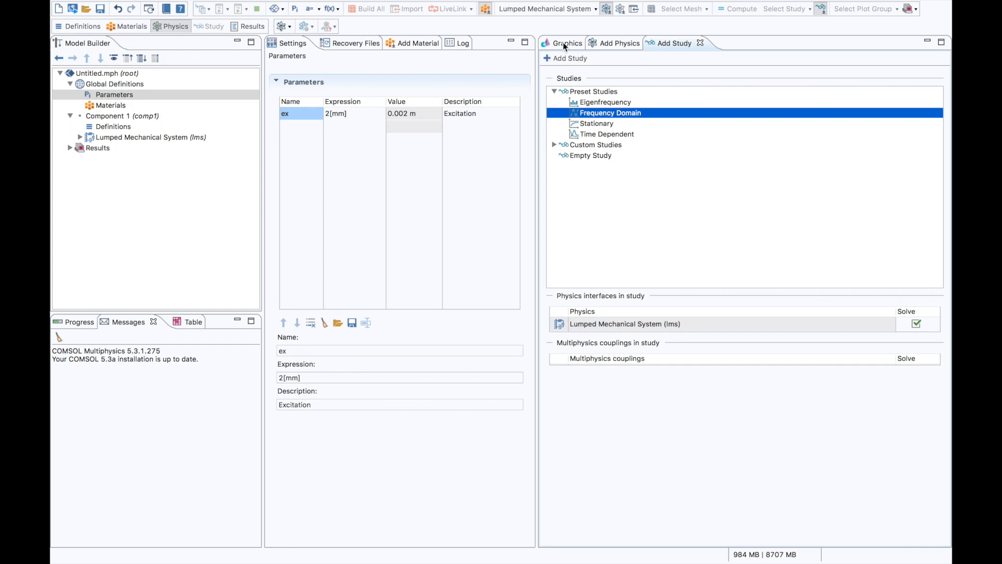
Set the Frequency Domain step's frequencies to range(1,1,50) Hz and compute the study
left_click(415, 151)
type("range(1,1,50")
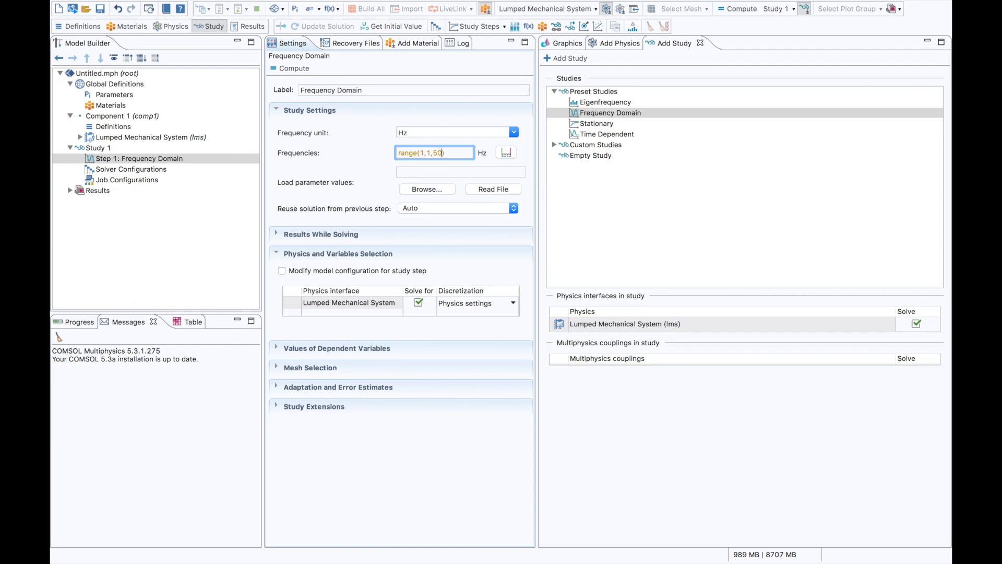
key("Tab")
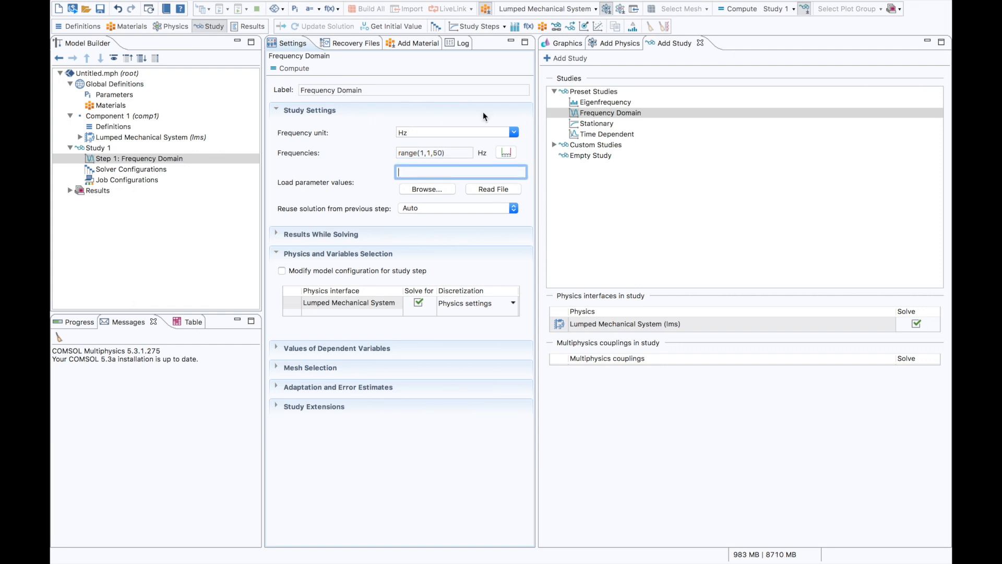
left_click(558, 44)
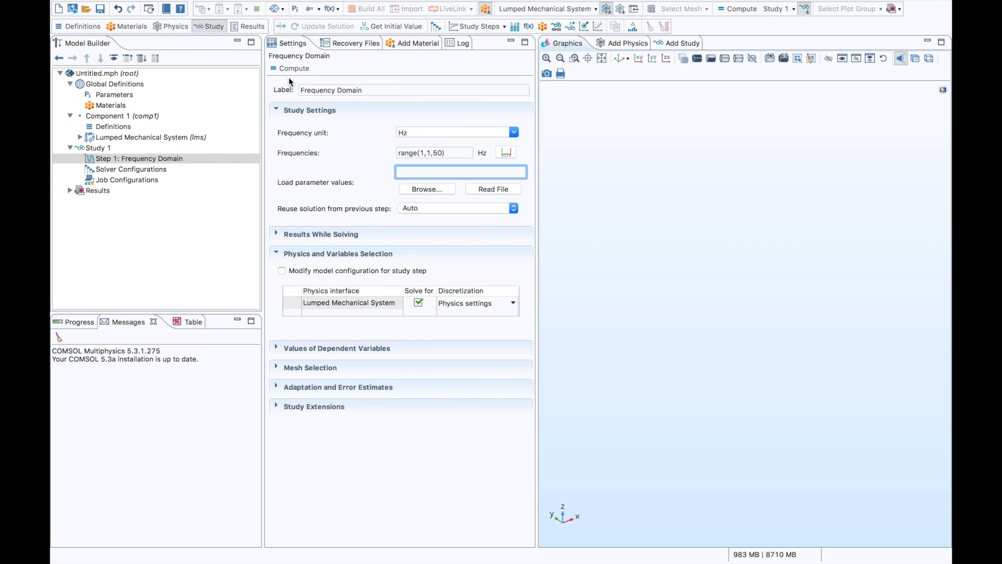
left_click(274, 68)
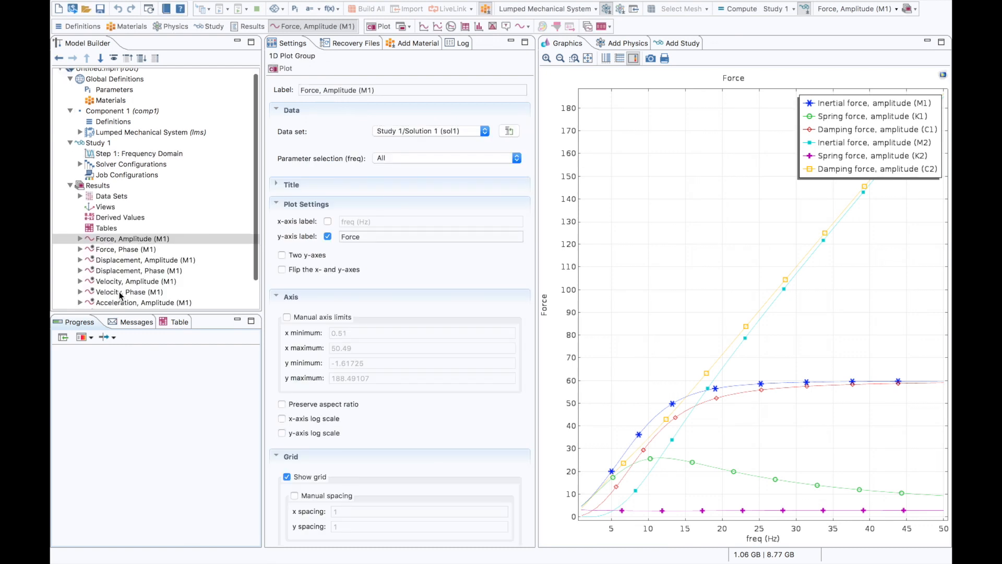
Examine the displacement, velocity and acceleration amplitude plots for the two masses
left_click_drag(122, 312, 123, 307)
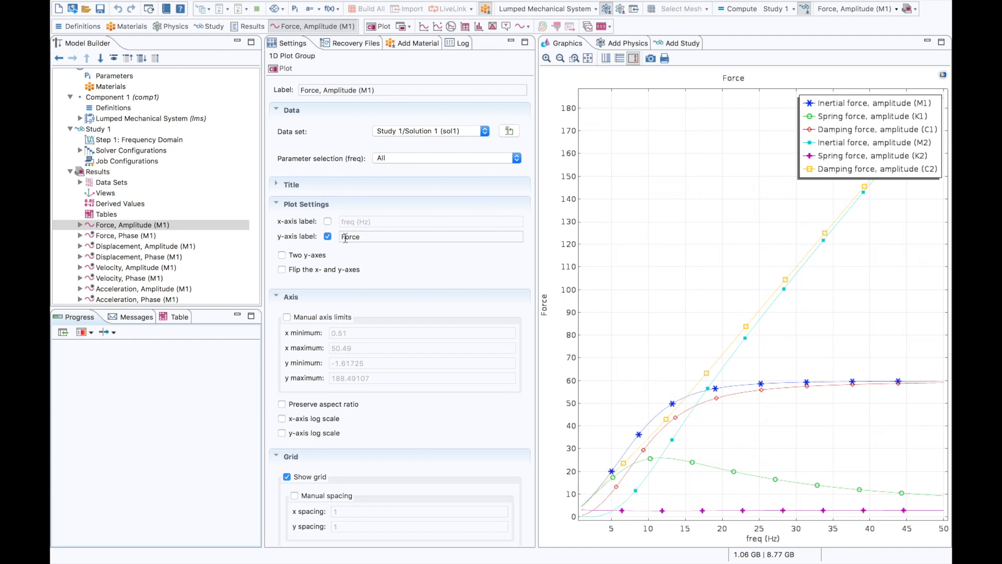
left_click(166, 248)
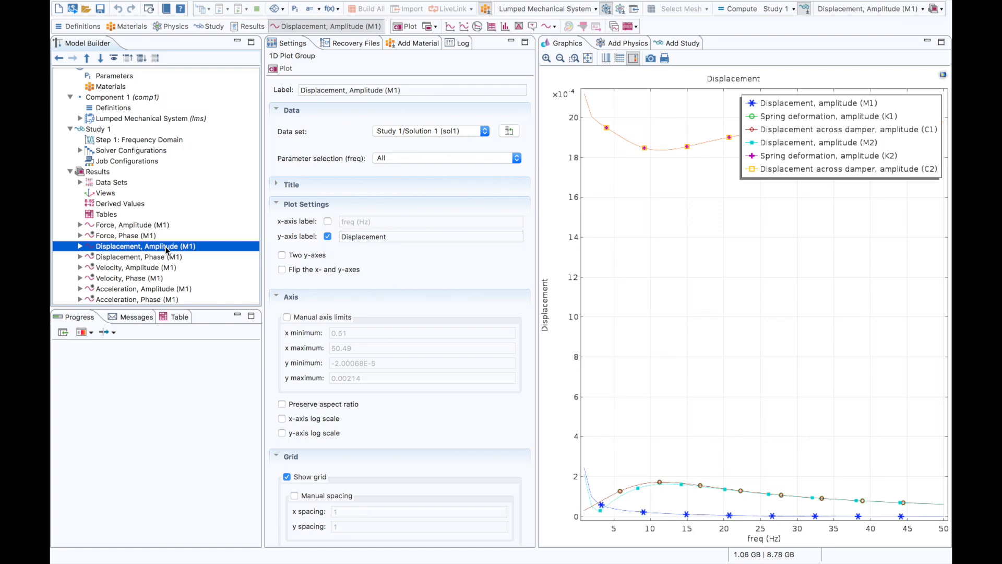
left_click(163, 268)
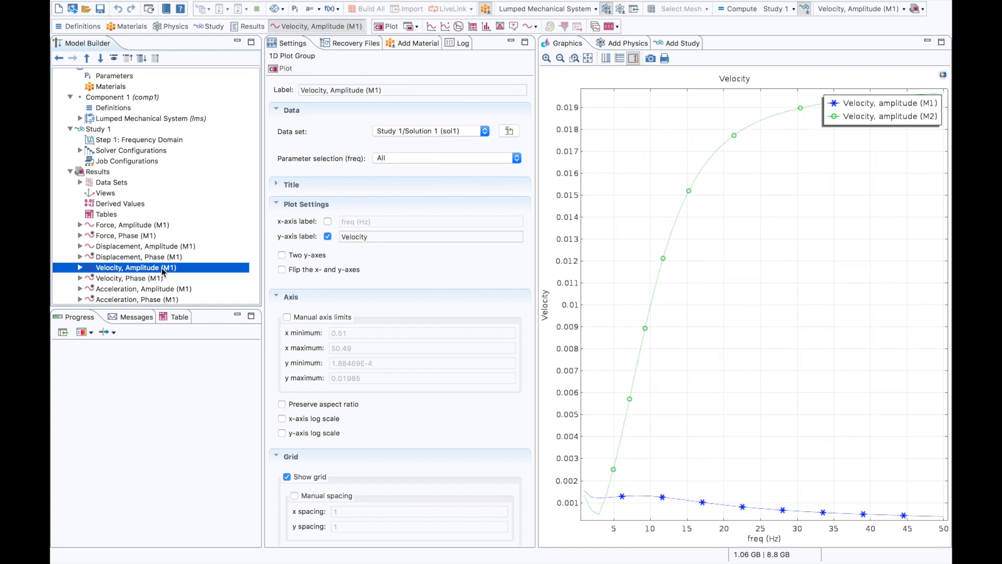
left_click(164, 290)
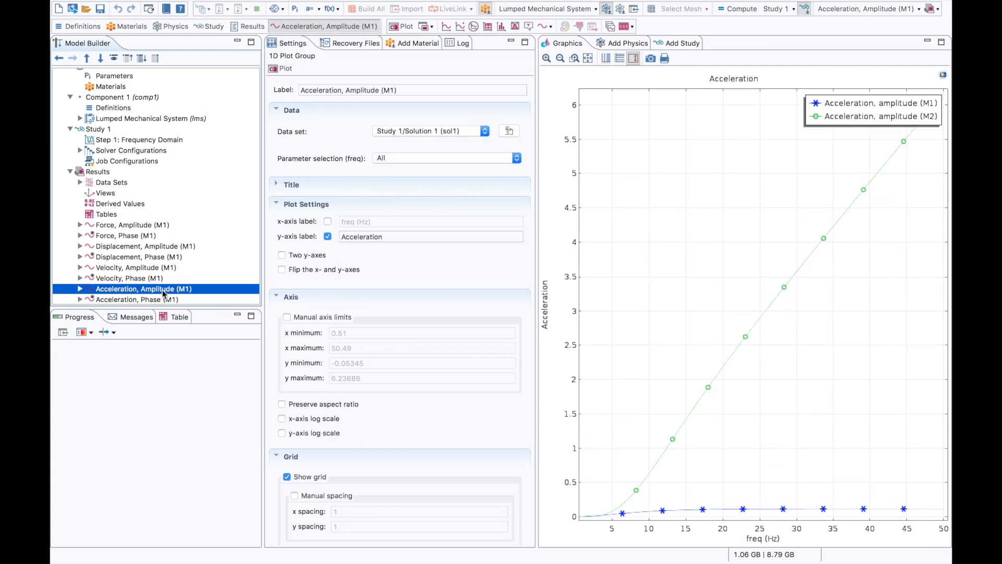
scroll(164, 294, "down", 2)
scroll(164, 293, "up", 1)
Add a Parametric Sweep to Study 1 with the excitation parameter ex as the swept parameter
scroll(163, 294, "up", 3)
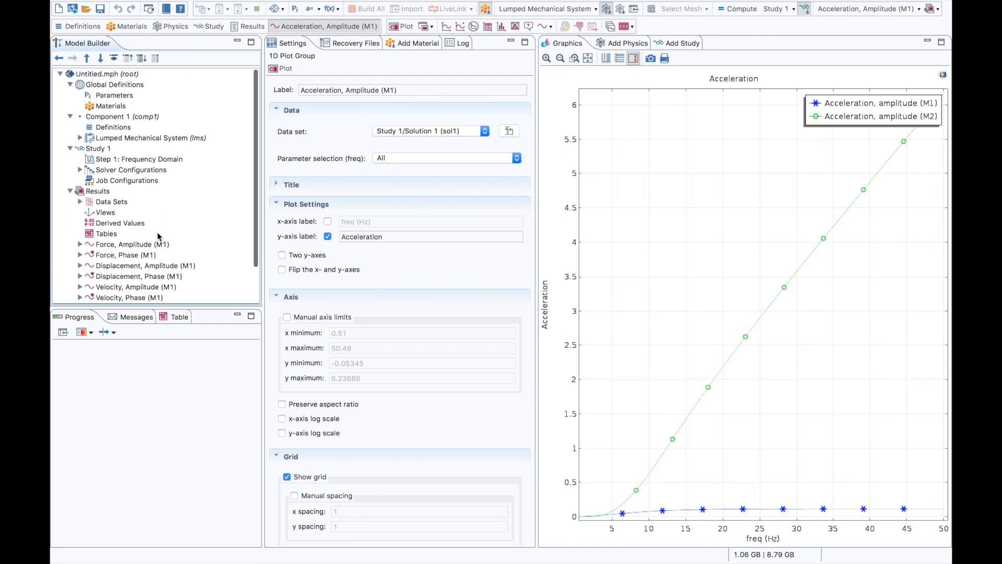
right_click(109, 148)
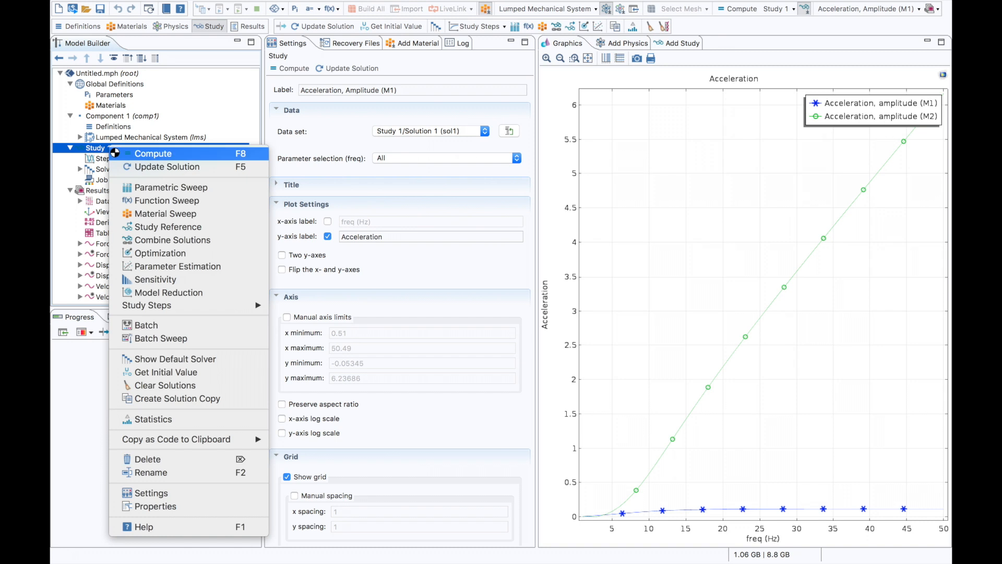
left_click(228, 188)
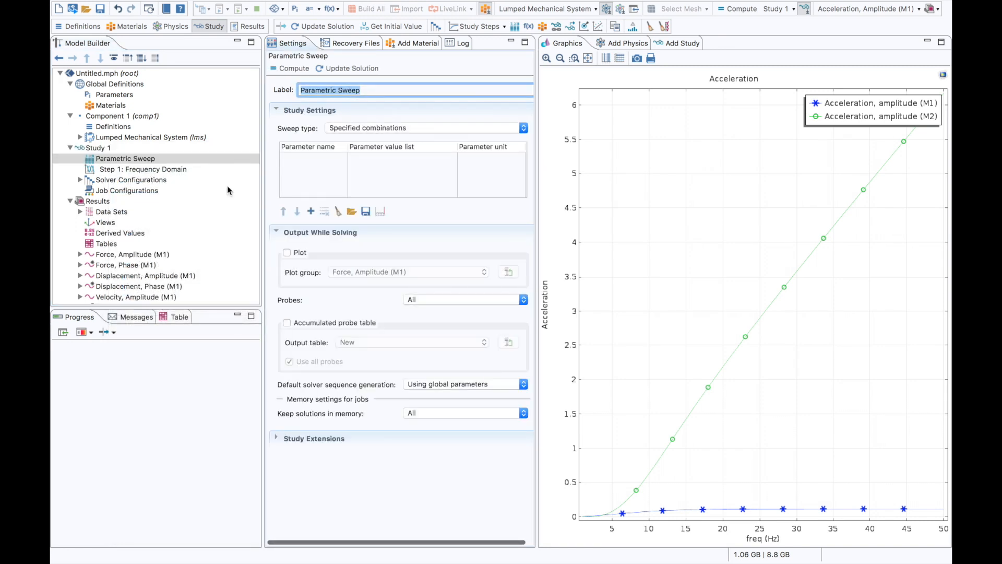
left_click(312, 211)
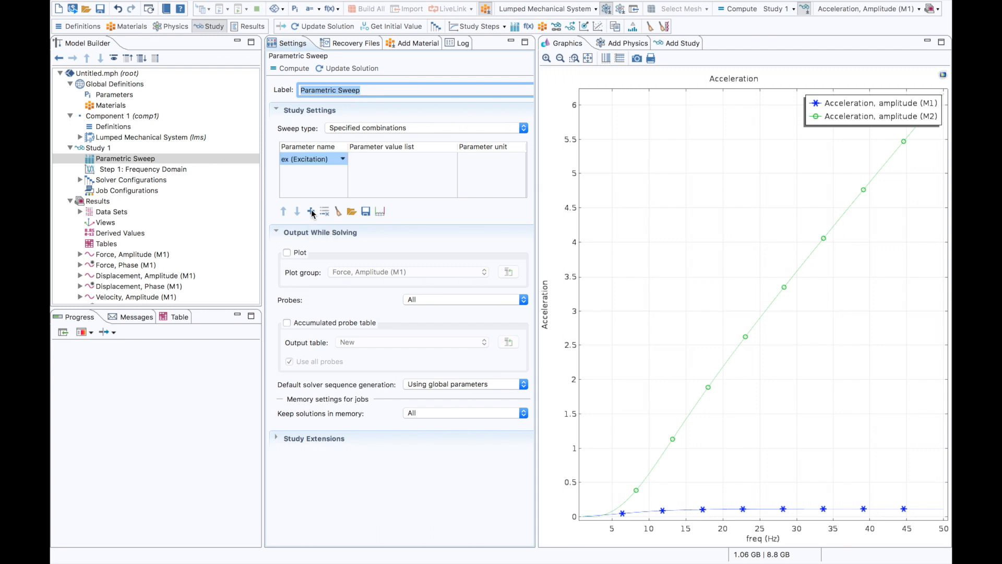
Set the sweep's value list for ex to 2 4 10 with unit mm and compute the study
left_click(370, 161)
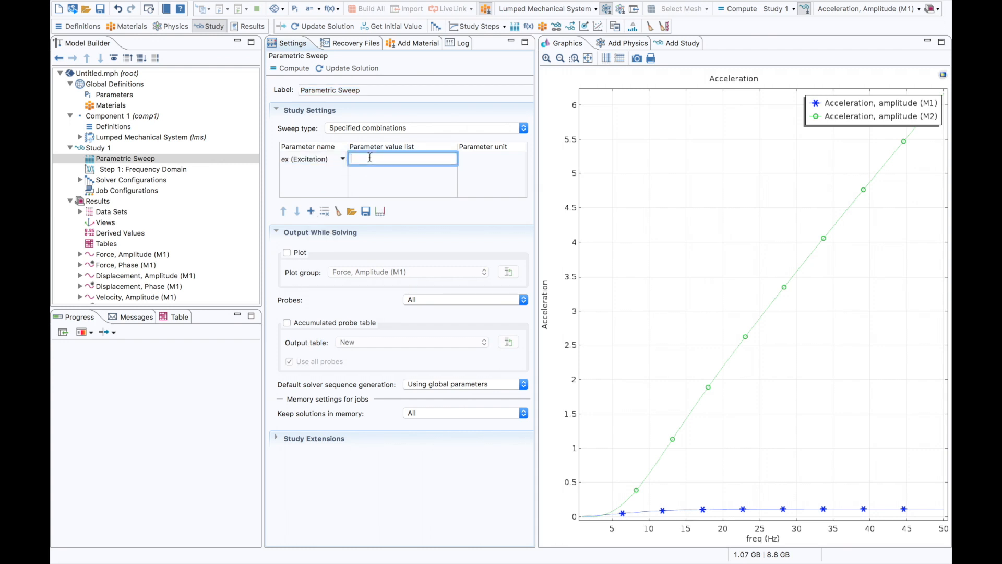
type("2 4 10")
key("Tab")
type("mm")
key("Return")
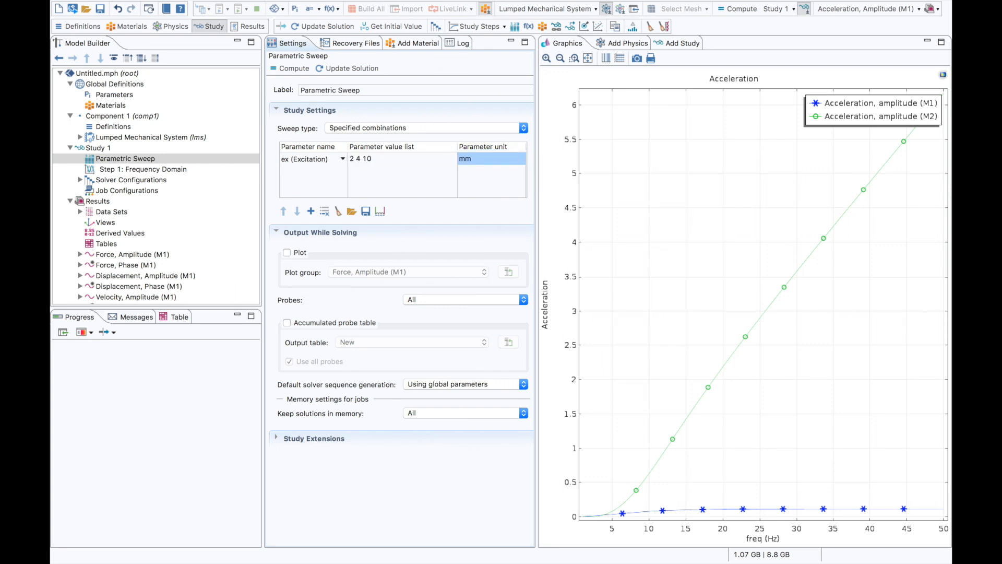
left_click(273, 71)
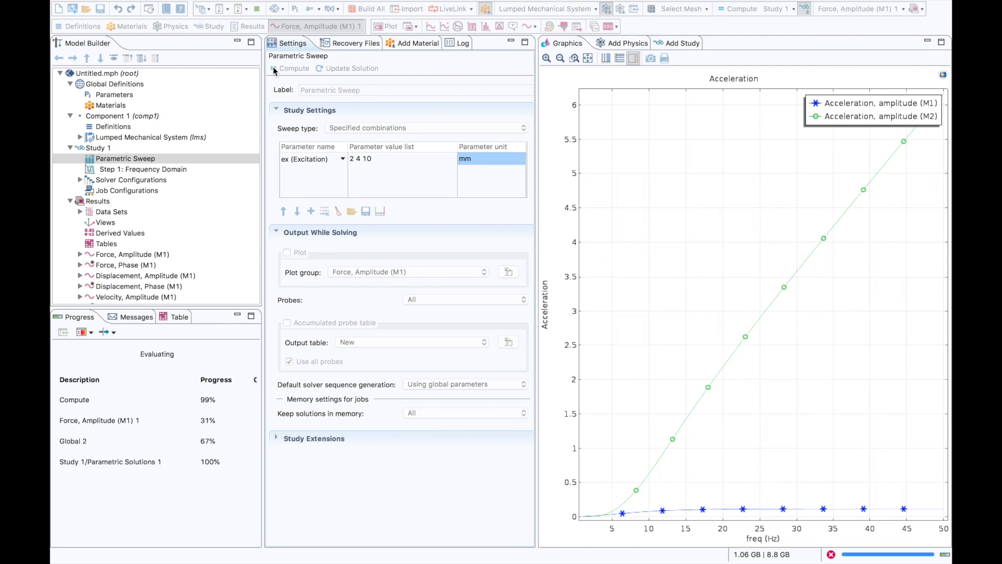
Plot the parametric sweep's displacement amplitude for ex = 2 mm only, with the ex parameter selection set to From list
scroll(206, 188, "down", 5)
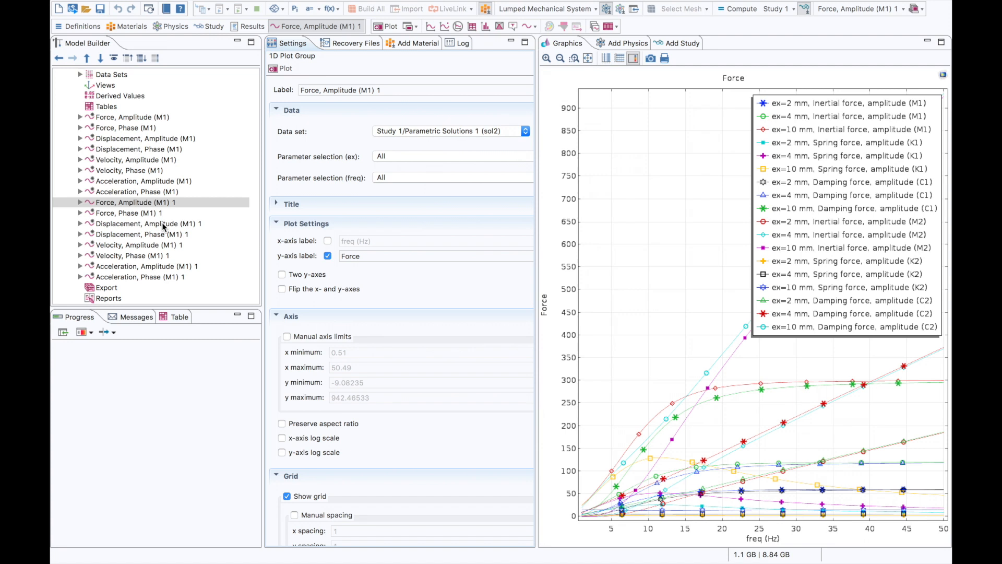
left_click(164, 224)
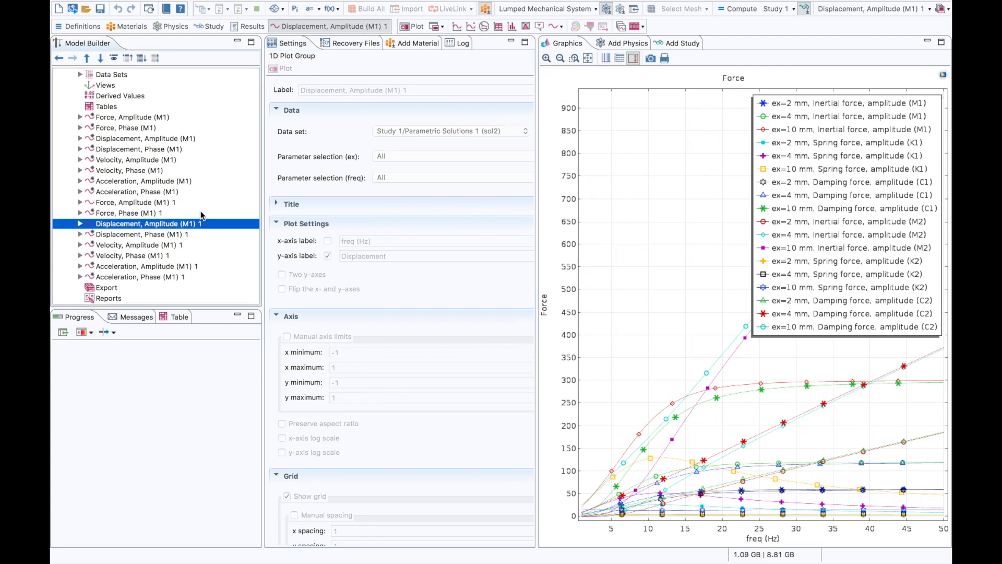
left_click(386, 157)
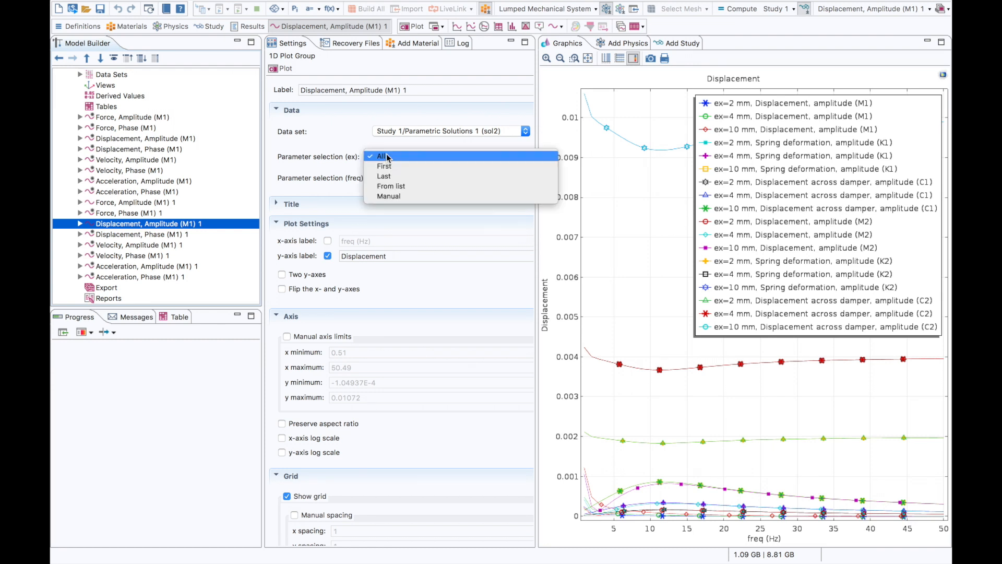
left_click(391, 182)
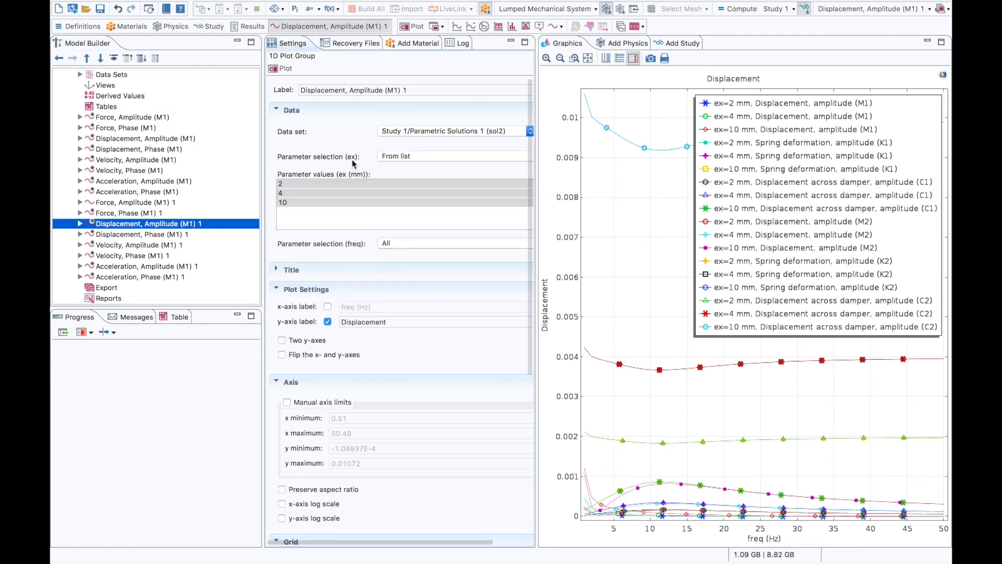
left_click(297, 184)
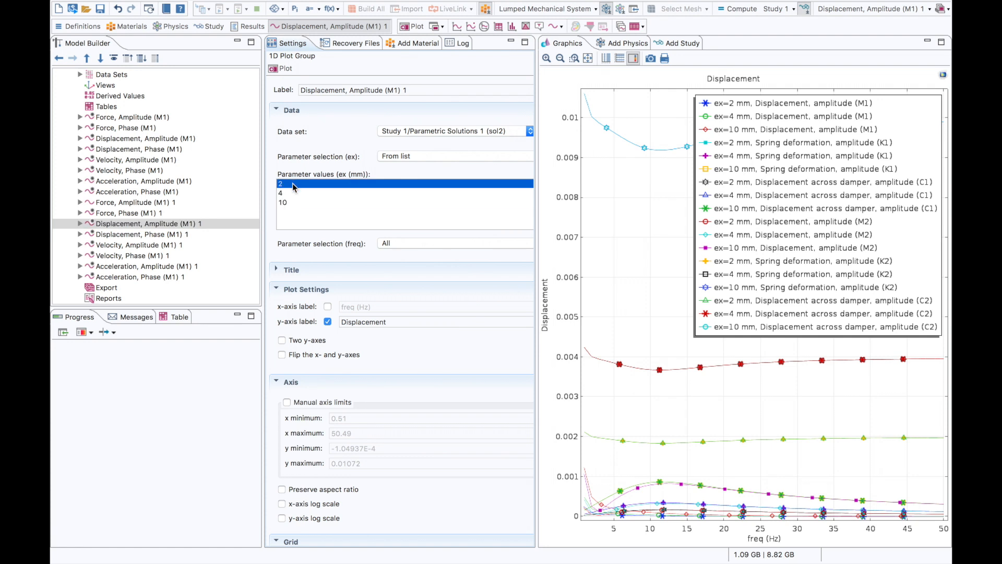
left_click(276, 72)
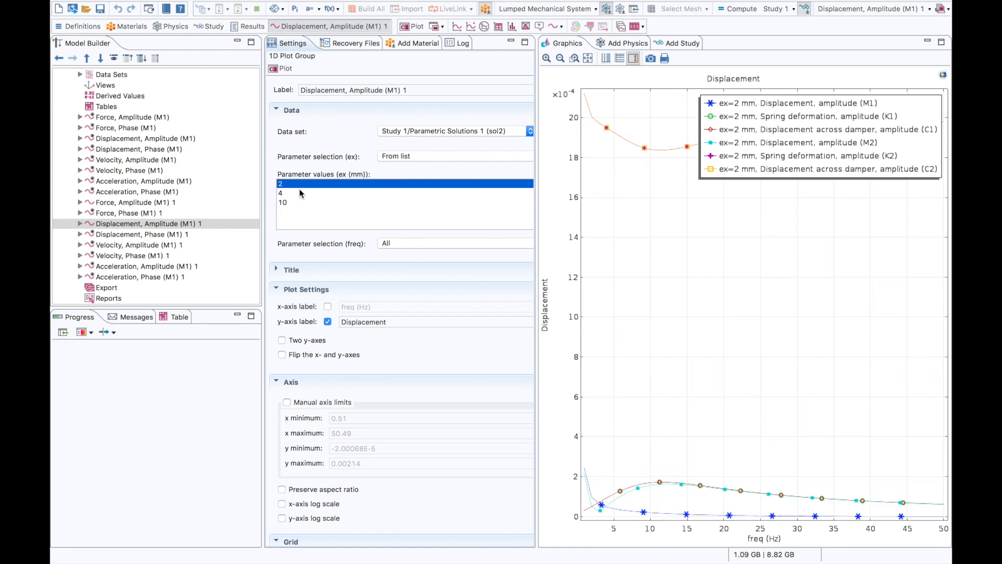
Plot the displacement amplitude for ex = 4 mm alone, followed by ex = 10 mm alone
left_click(299, 192)
left_click(274, 71)
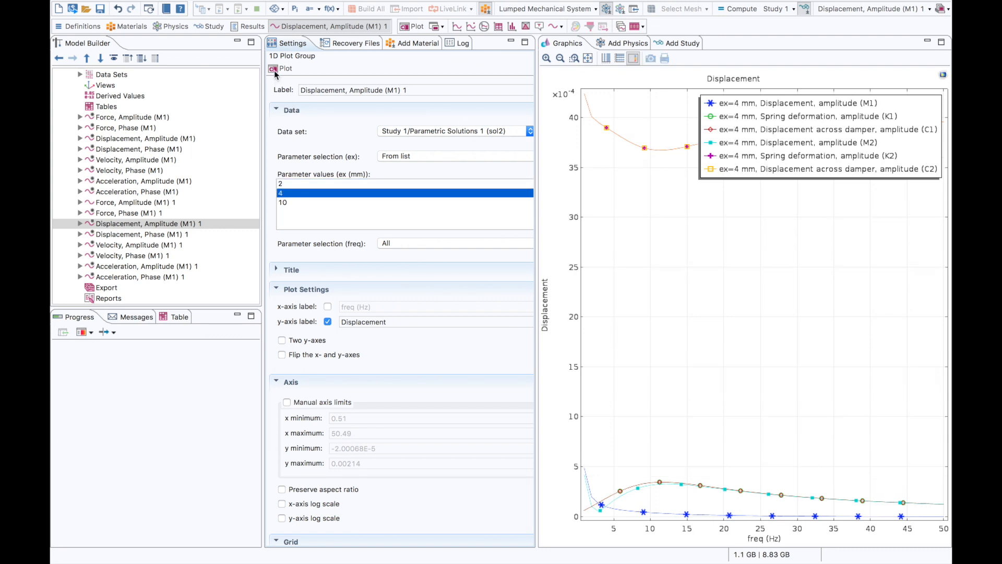
left_click(295, 202)
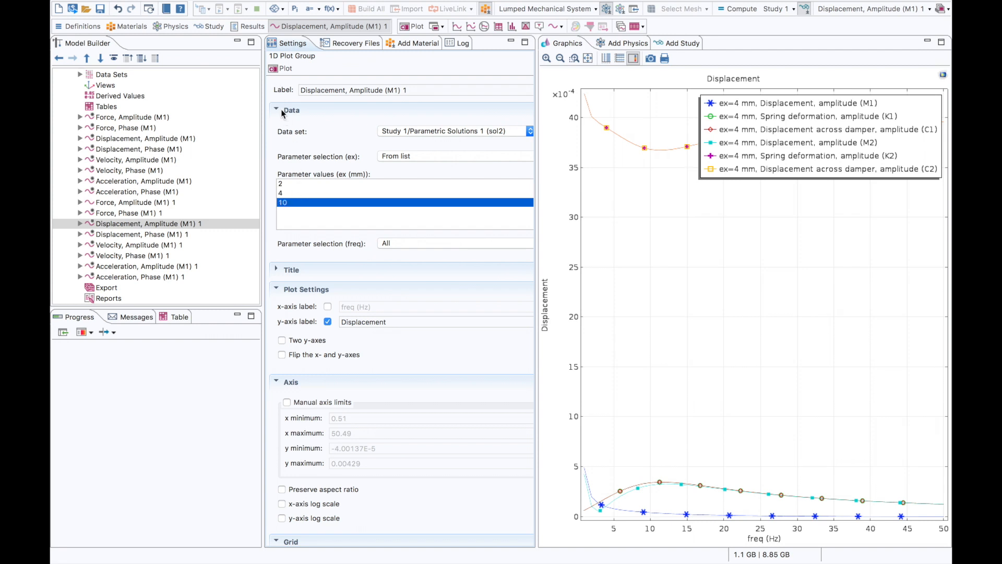
left_click(276, 70)
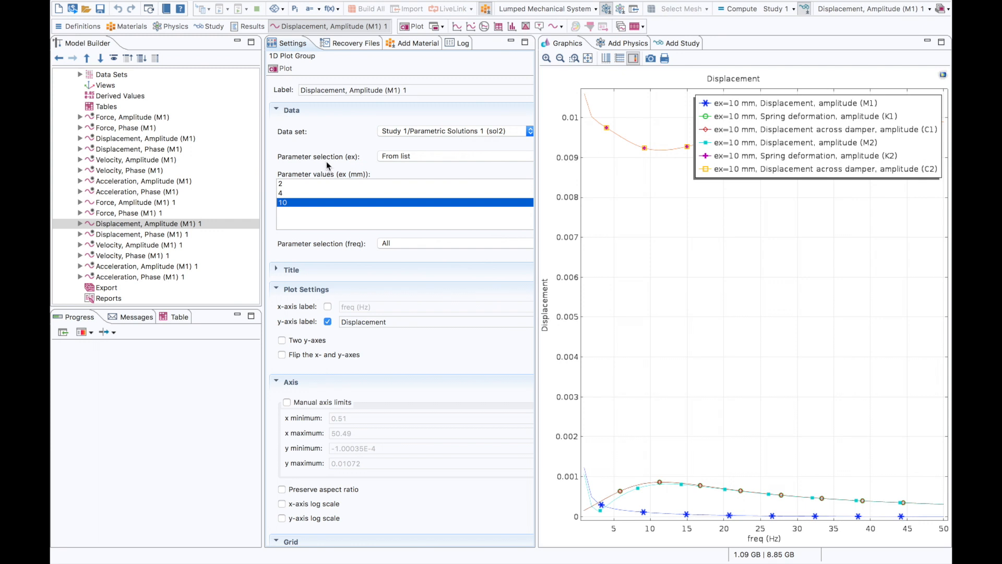
Set the displacement plot's ex parameter selection to All and replot the curves
left_click(394, 155)
left_click(389, 127)
left_click(282, 68)
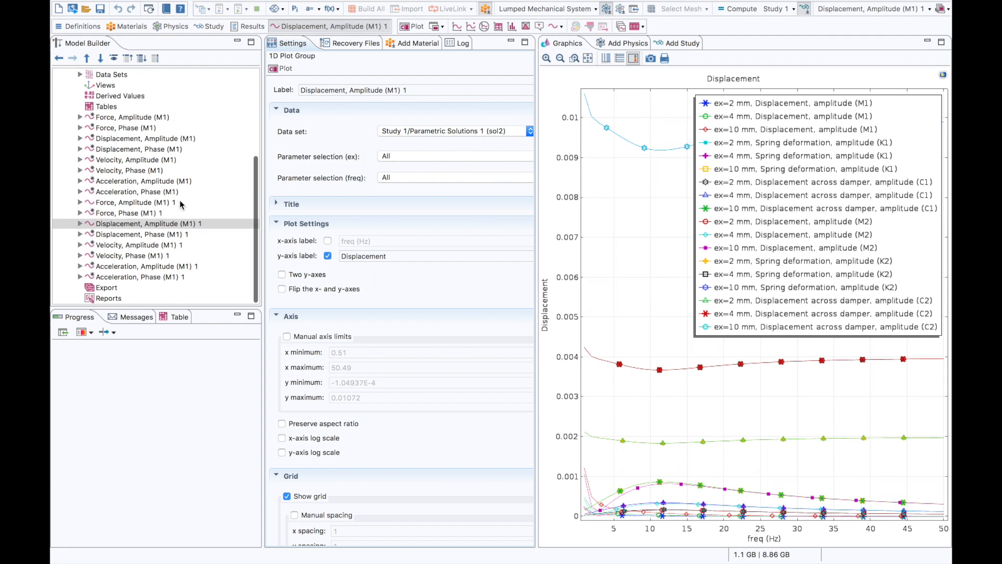
Switch to the Keynote presentation, start the slideshow and advance to the Lumped Vehicle Suspension System slide
key("super+Tab")
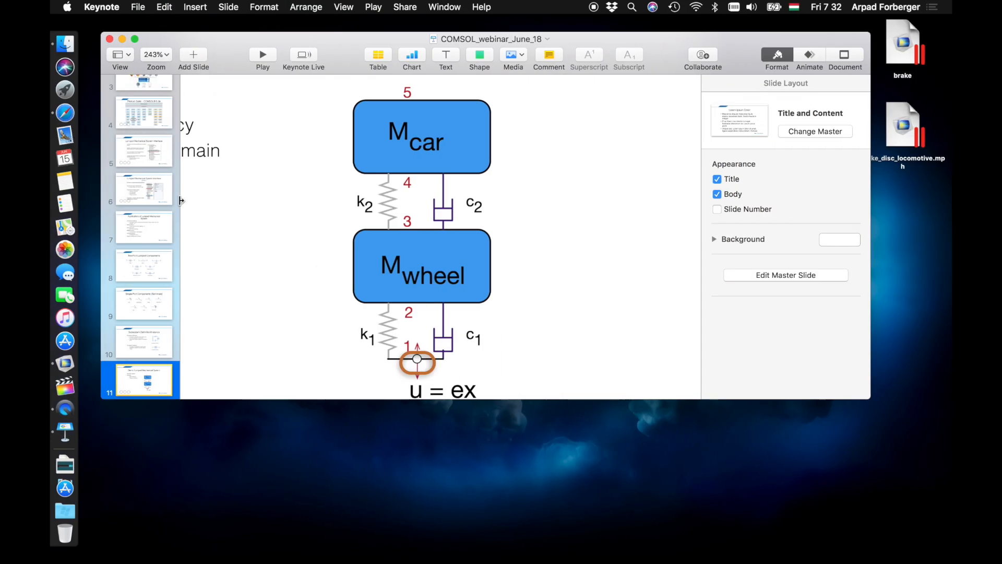
left_click(263, 55)
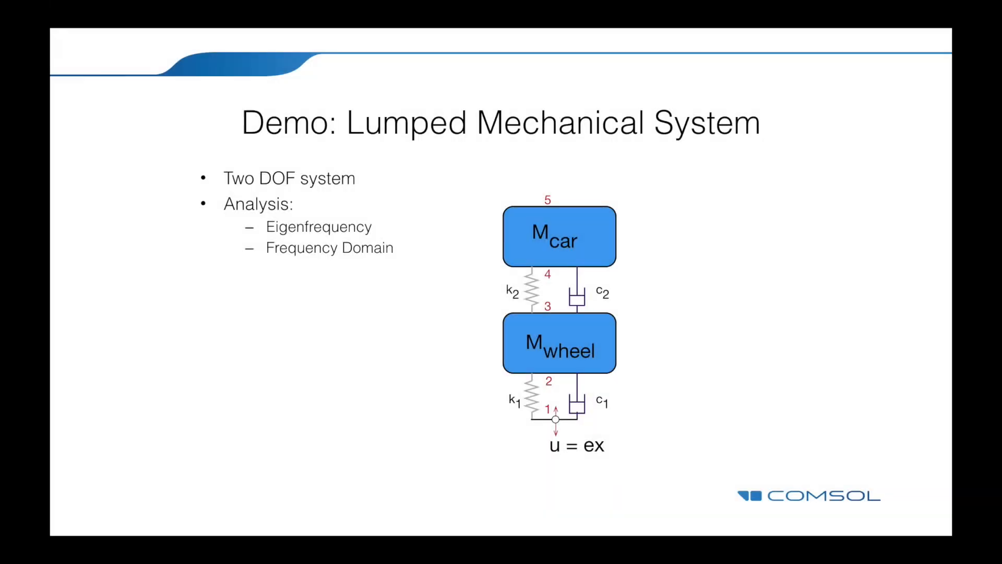
key("Right")
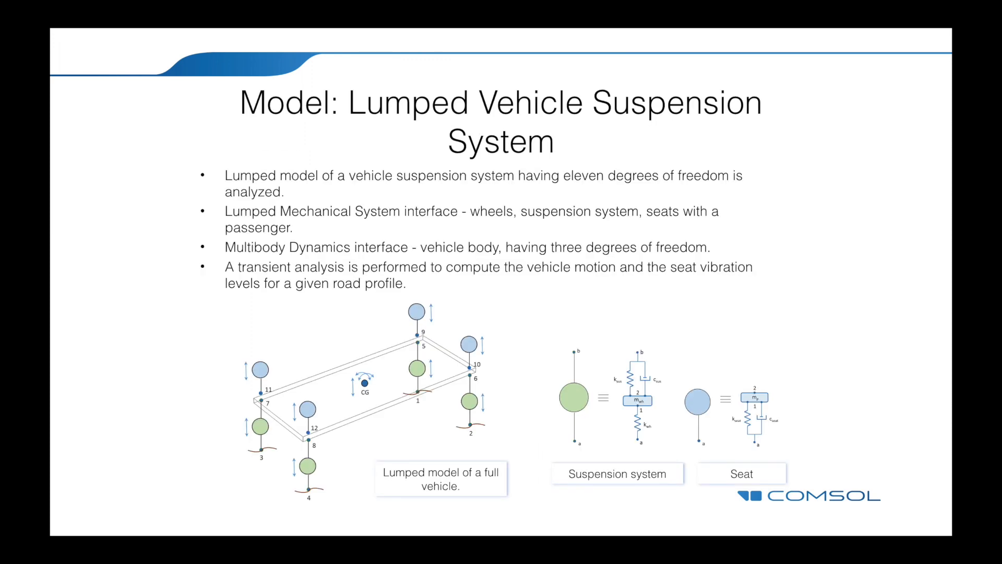